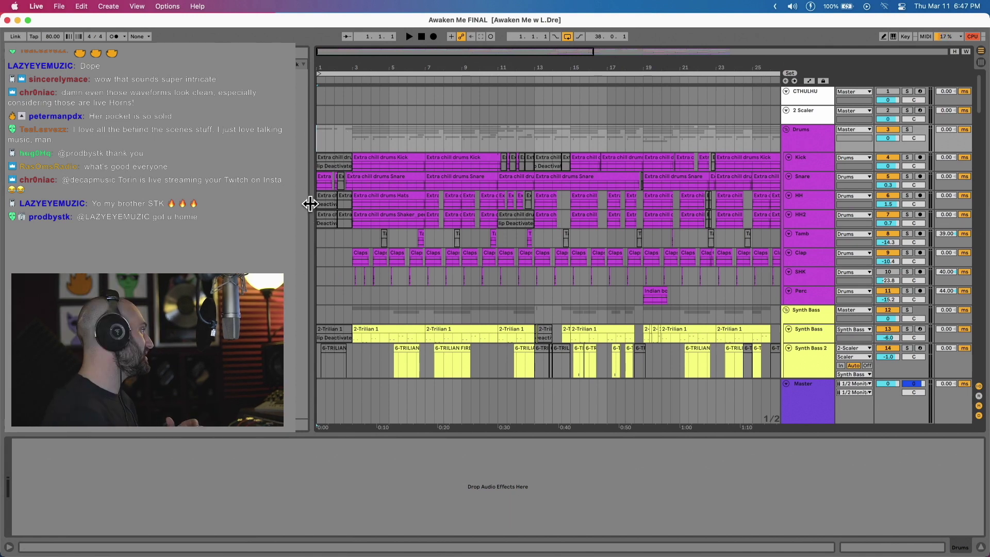
Widen the Awaken Me FINAL arrangement area so more of the song's track lanes are visible.
left_click_drag(310, 204, 298, 196)
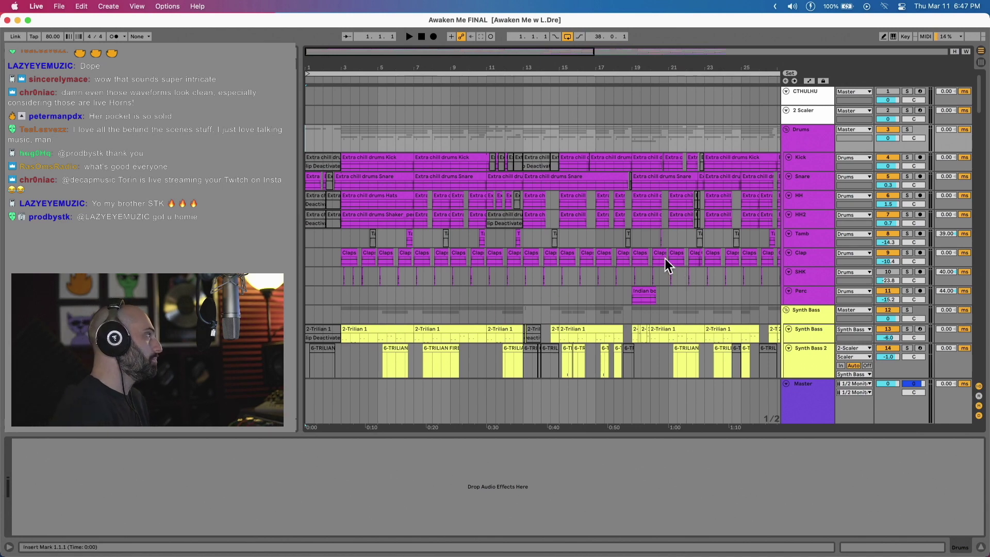
Select and solo the Drums group, then play from bar 3 in the Kick lane.
left_click(818, 128)
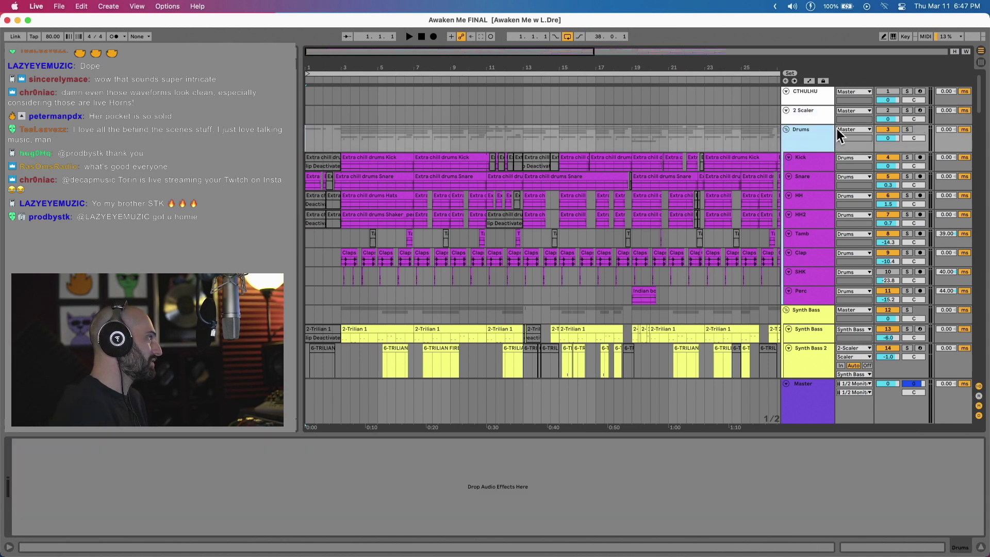
left_click(907, 129)
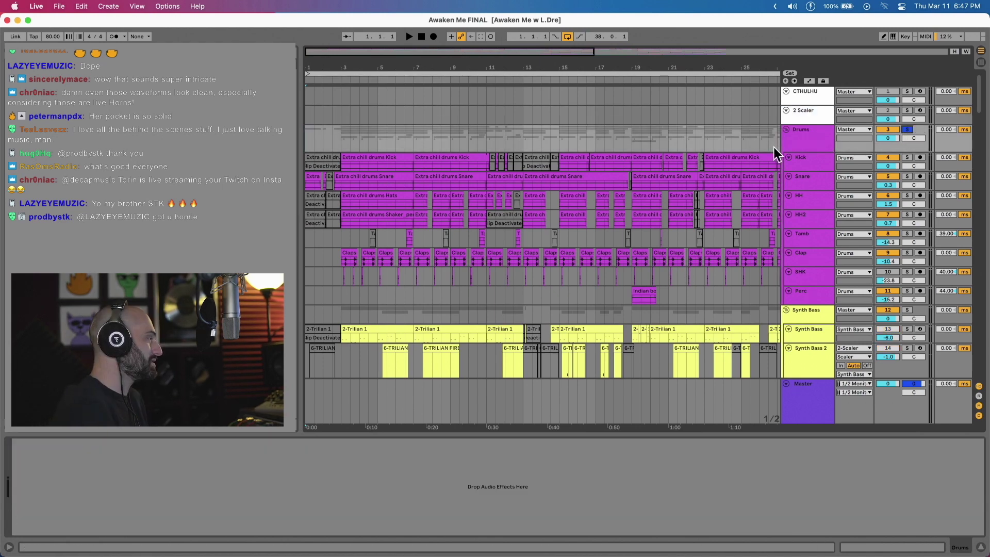
left_click(345, 164)
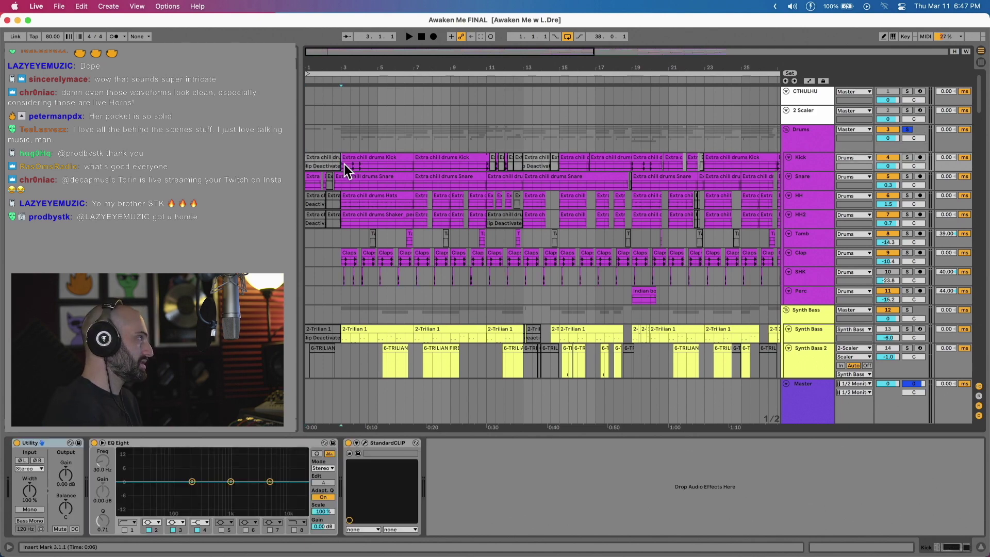
key("space")
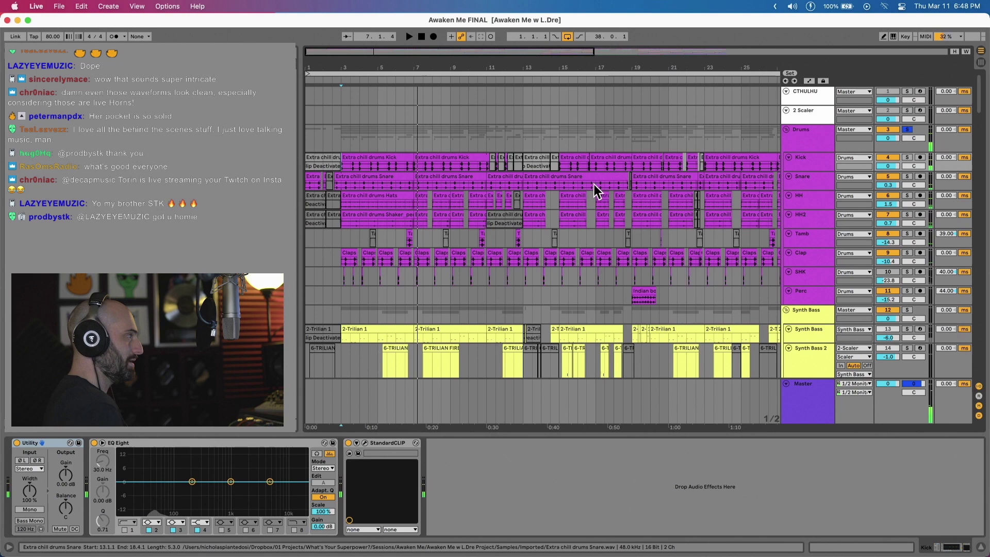
Solo the Trilian Guitar group and play it from bar 3, showing its effects chain.
scroll(911, 320, "down", 5)
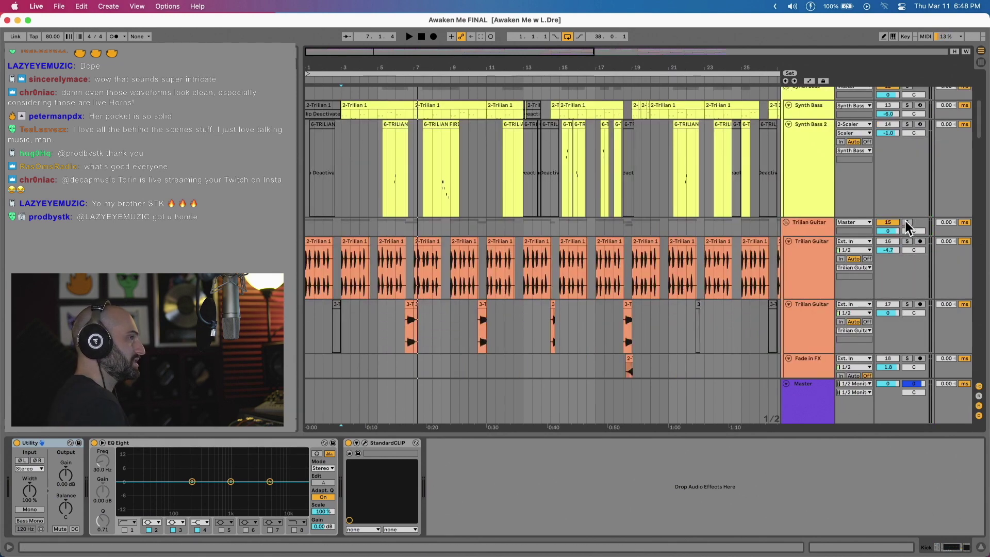
left_click(905, 222)
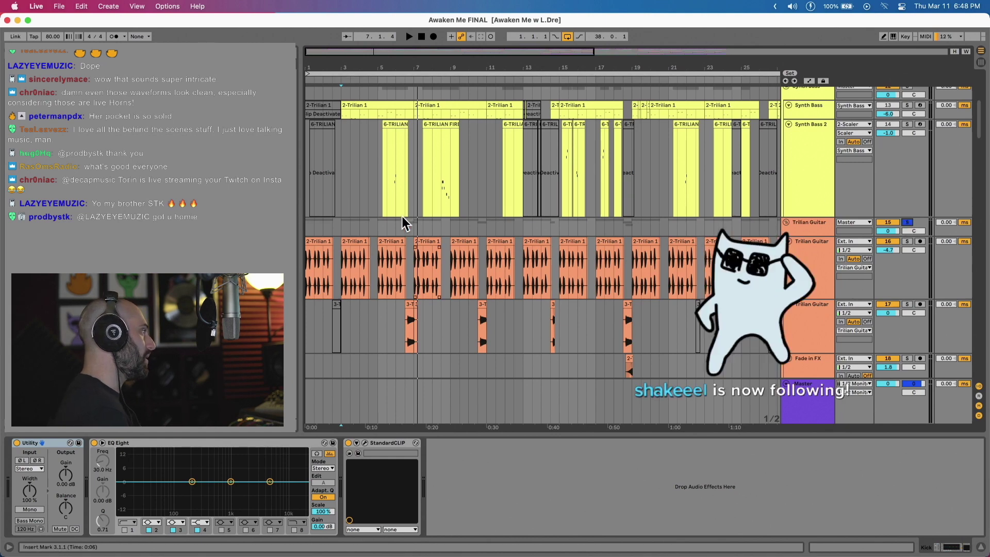
left_click(340, 283)
key("space")
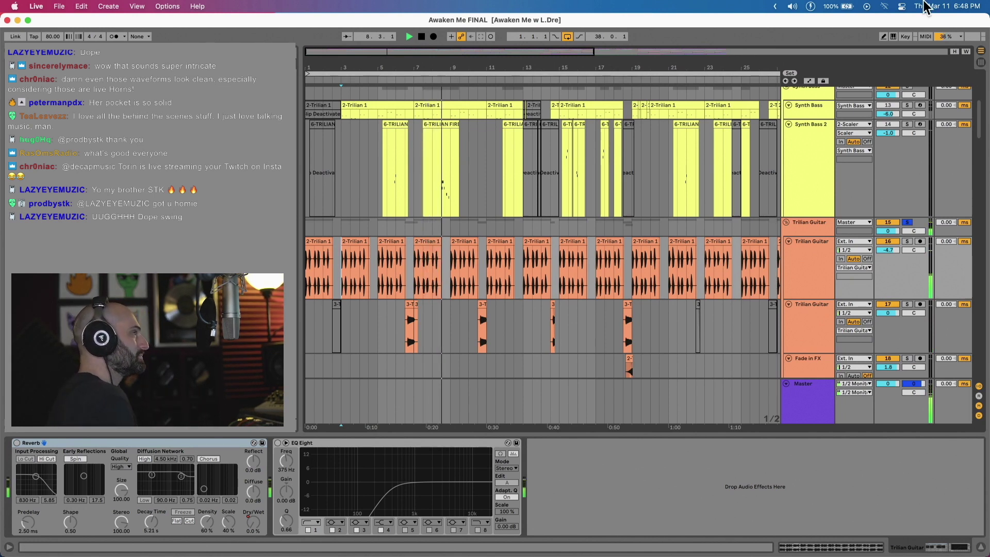
Add the Synth Bass group to the soloed tracks.
scroll(773, 154, "up", 2)
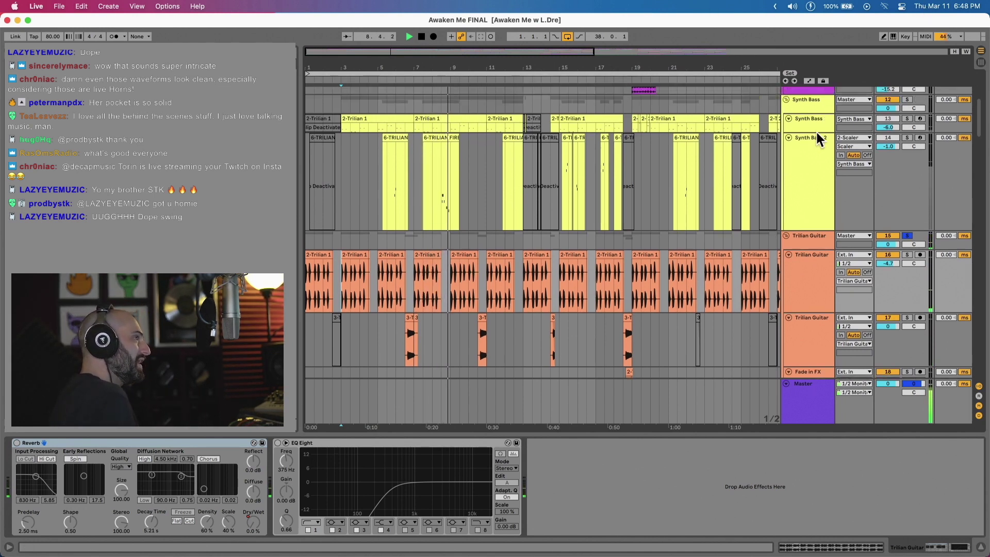
left_click(906, 100)
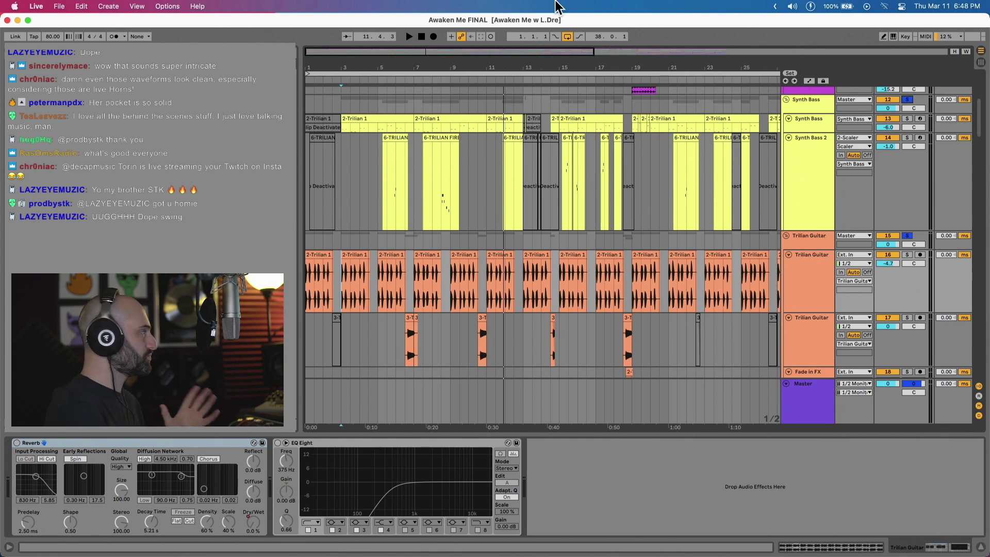
scroll(653, 297, "down", 5)
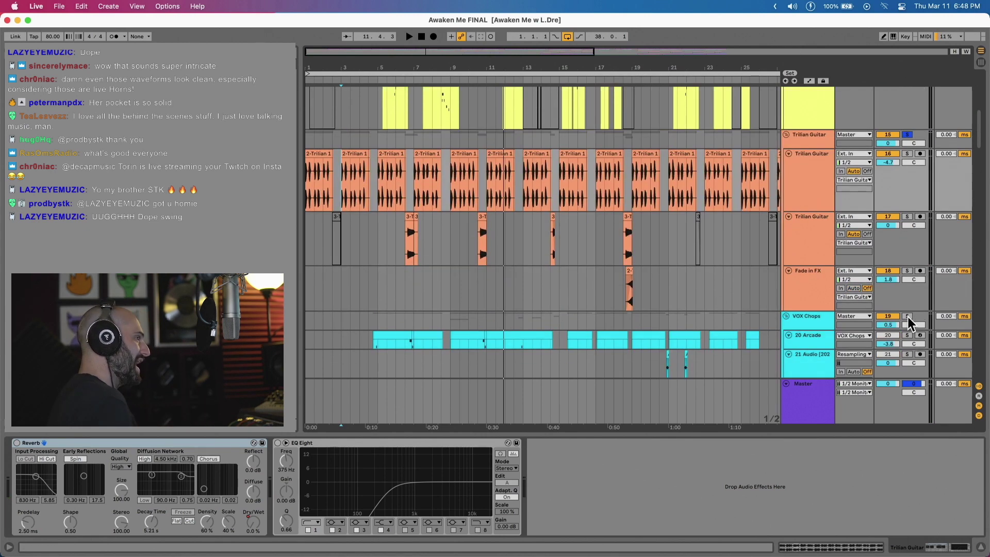
Play the 20 Arcade vocal chop track from near bar 4 to hear its Arcade and EQ.
left_click(364, 338)
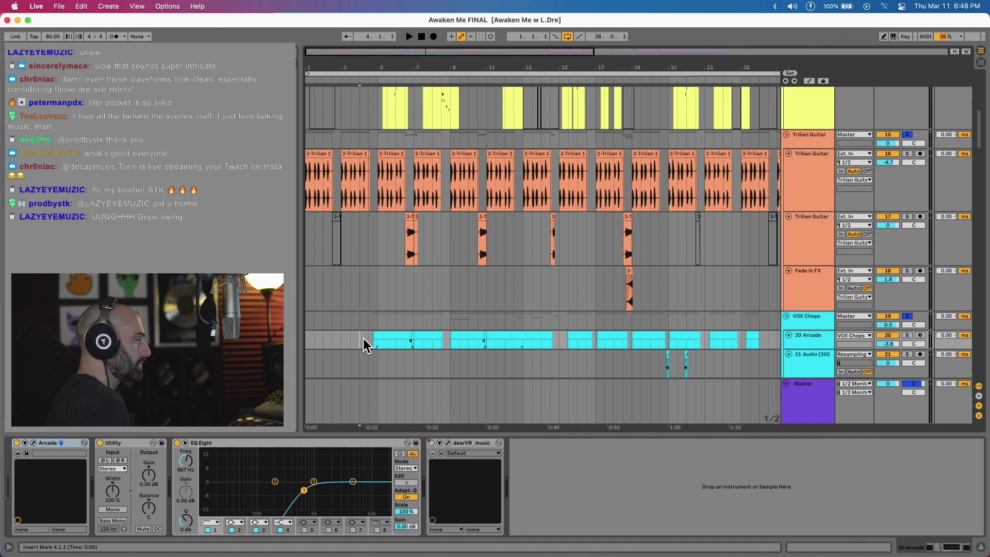
key("space")
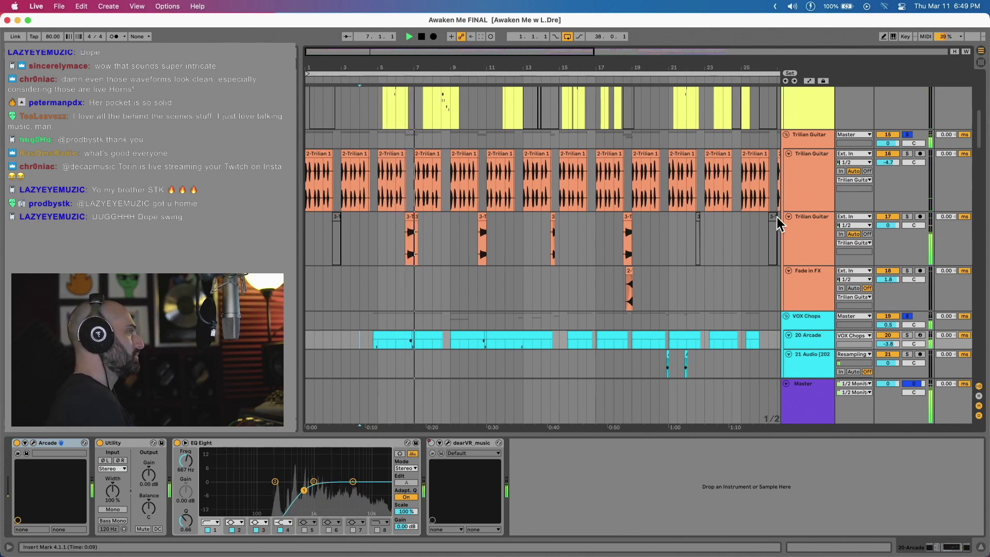
scroll(781, 256, "down", 15)
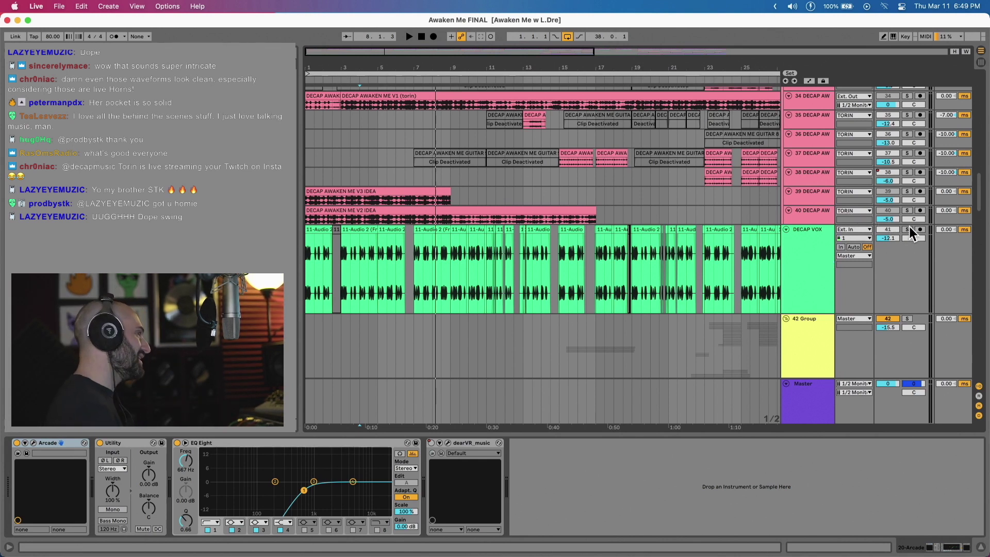
Select the DECAP VOX track and a vocal clip to view its Auto Filters and Effectrix, then stop playback.
left_click(312, 231)
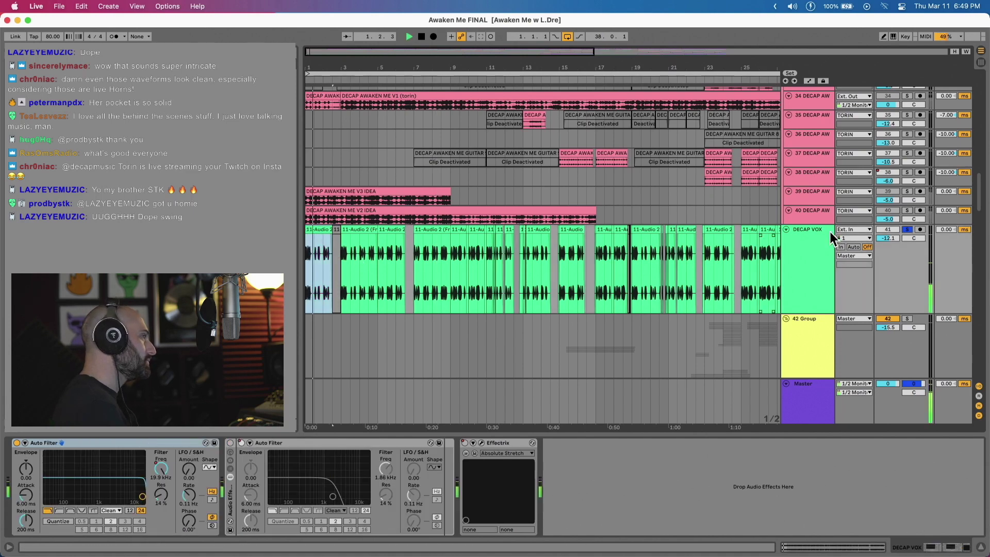
left_click(811, 234)
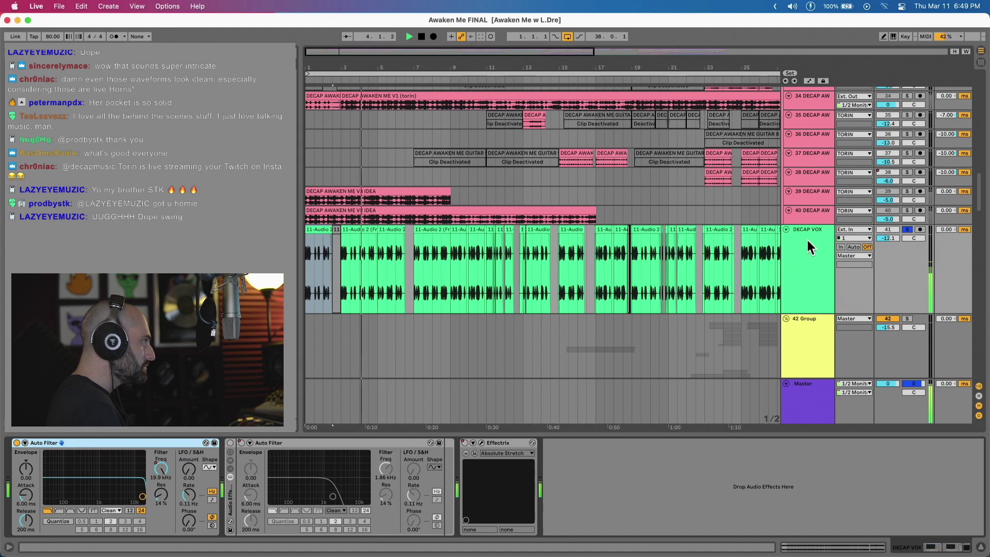
left_click(686, 234)
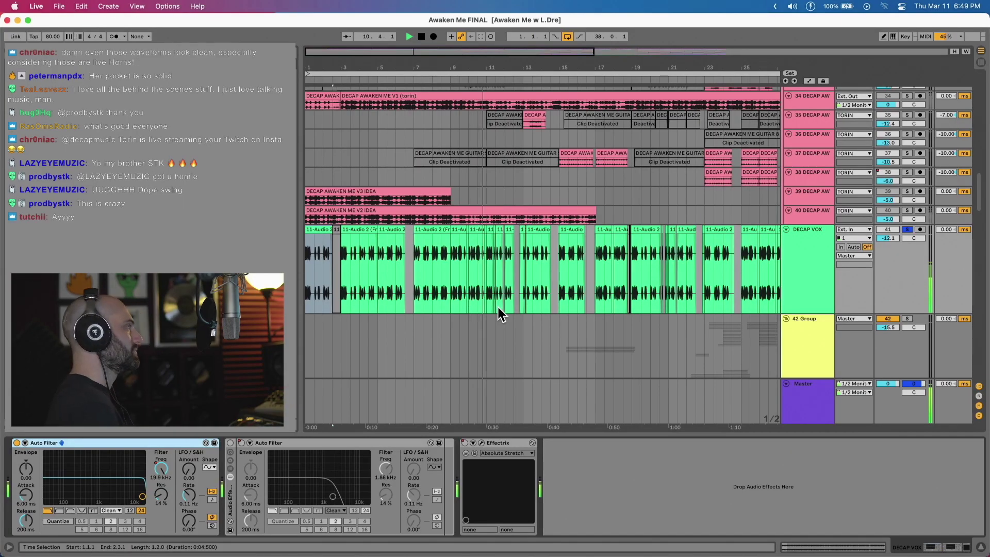
key("space")
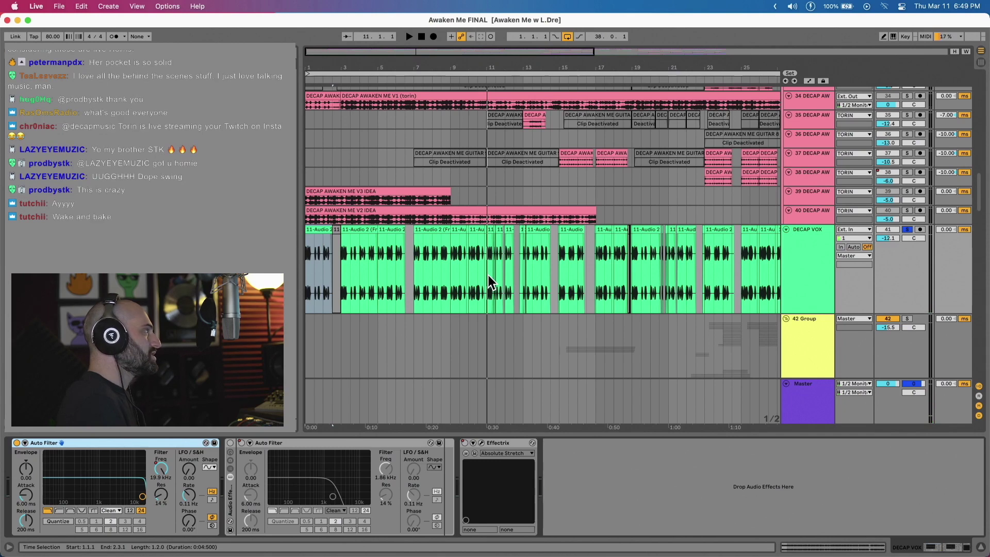
Scroll back up through the DECAP tracks.
scroll(490, 283, "up", 2)
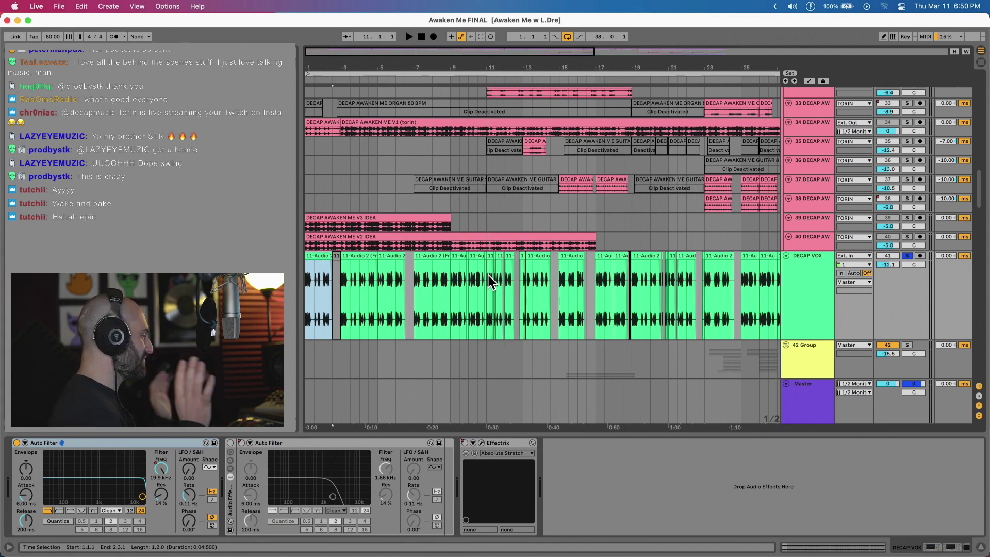
scroll(492, 274, "up", 3)
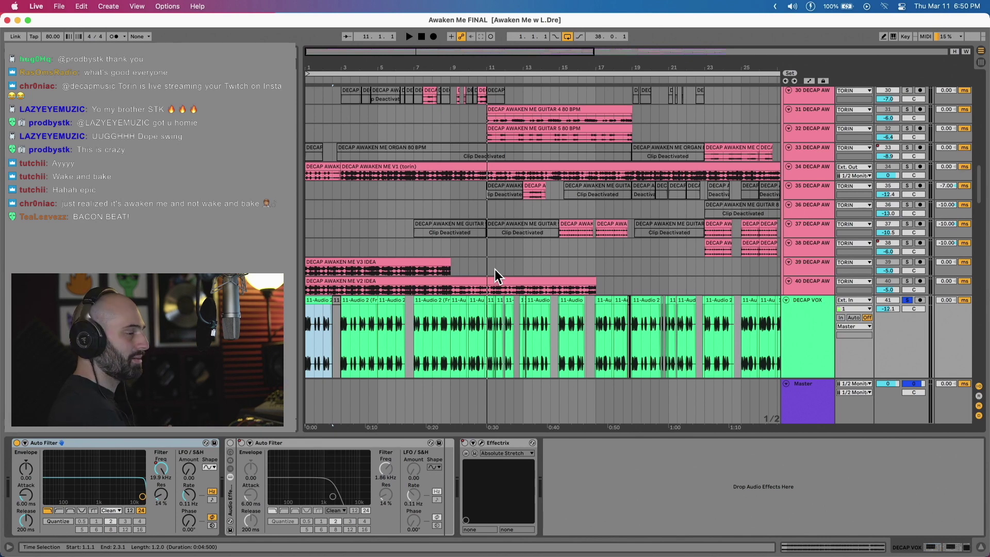
scroll(432, 354, "up", 1)
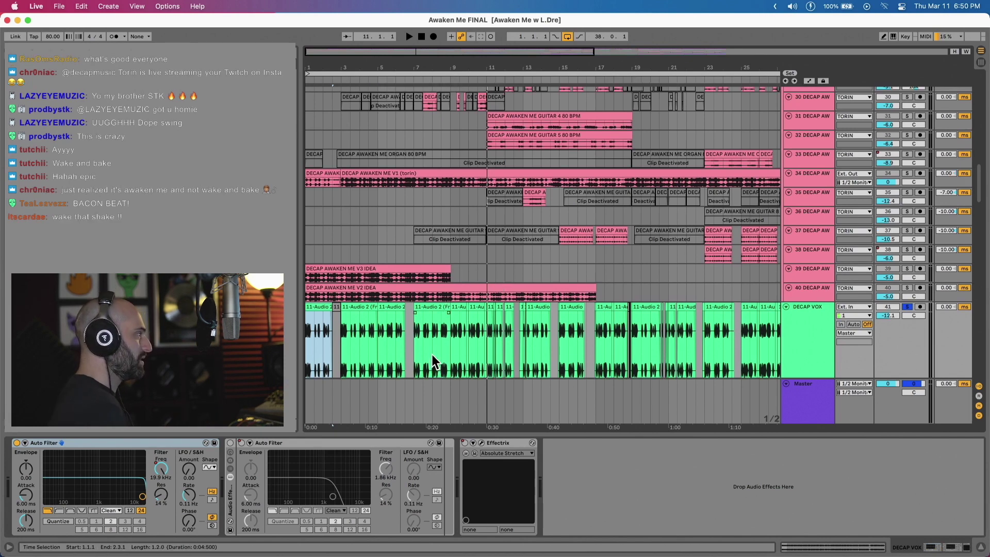
scroll(431, 355, "up", 1)
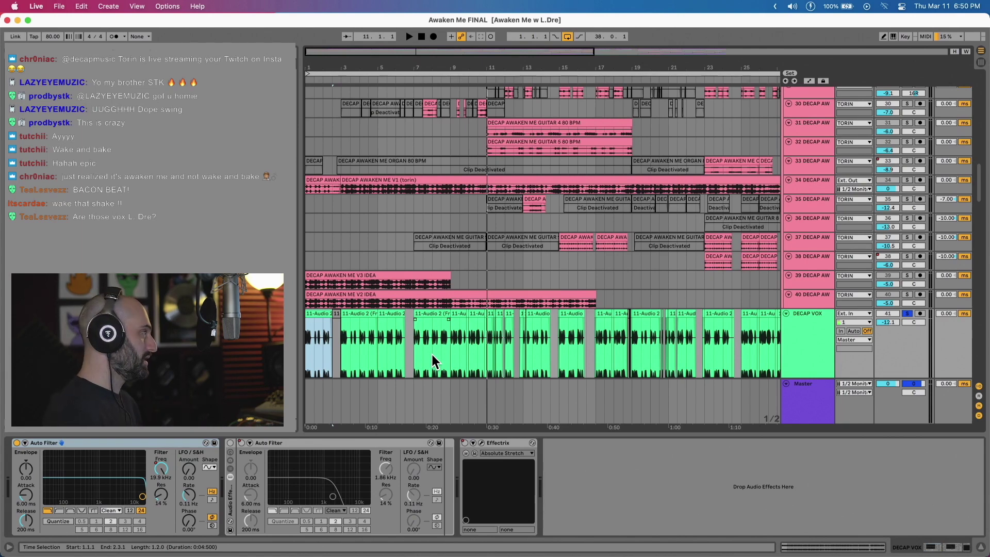
Play track 30 from 7.3.1, then jump the playback position to bar 15.
scroll(686, 209, "up", 5)
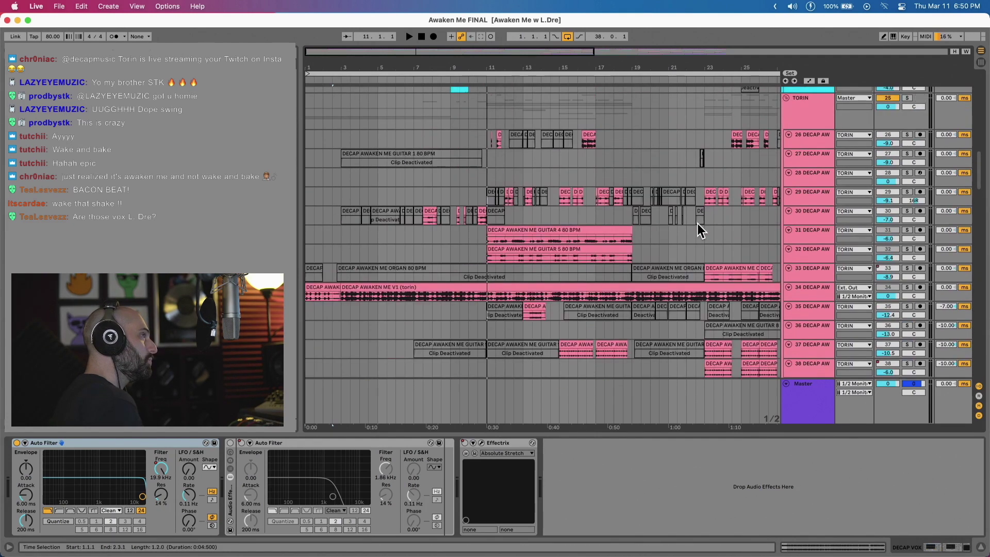
scroll(697, 224, "up", 1)
scroll(378, 248, "right", 2)
left_click(378, 245)
key("space")
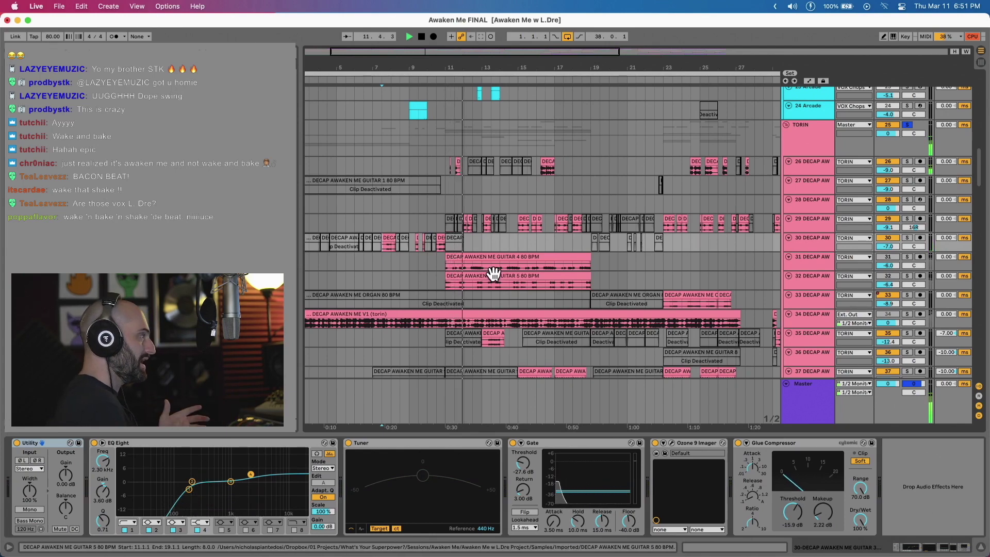
left_click(536, 233)
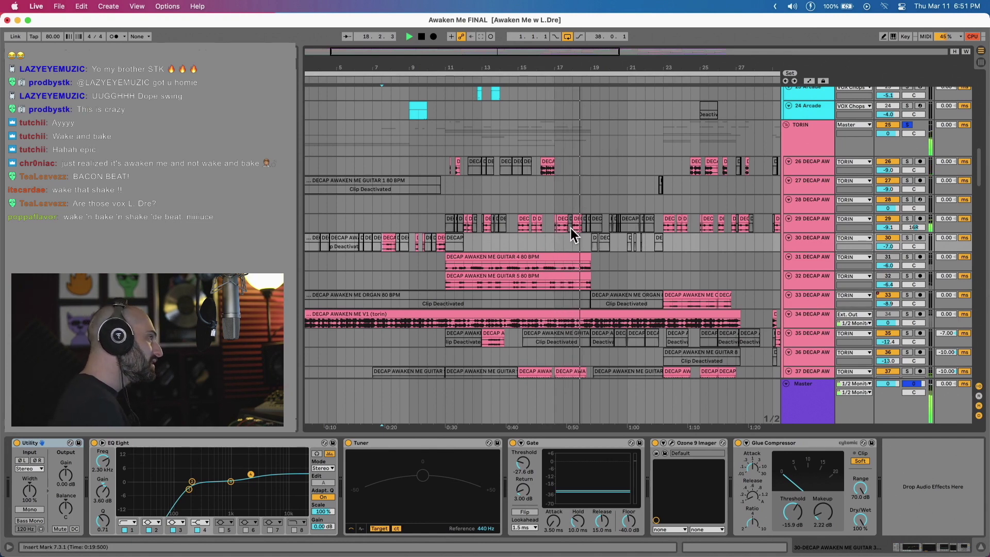
Restart playback from bar 23 and select the track 29 clip to view its devices.
left_click(663, 237)
key("space")
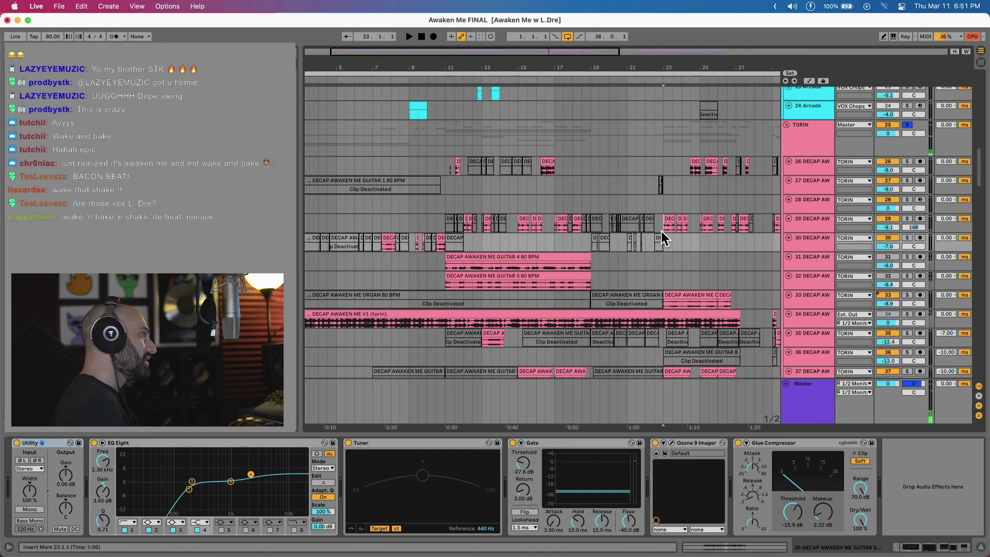
key("space")
left_click(651, 220)
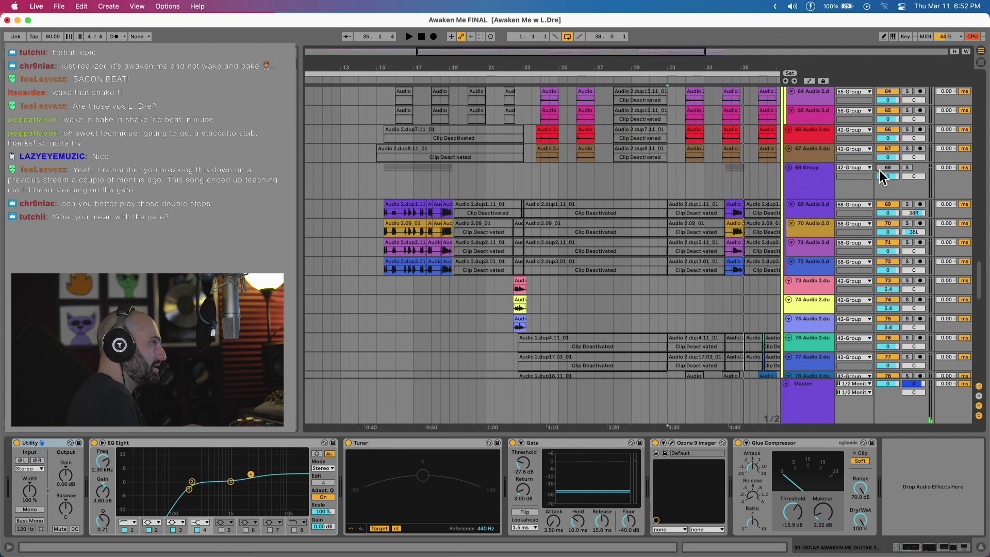
Reactivate the 55 Group and 43 Group tracks.
scroll(884, 170, "up", 6)
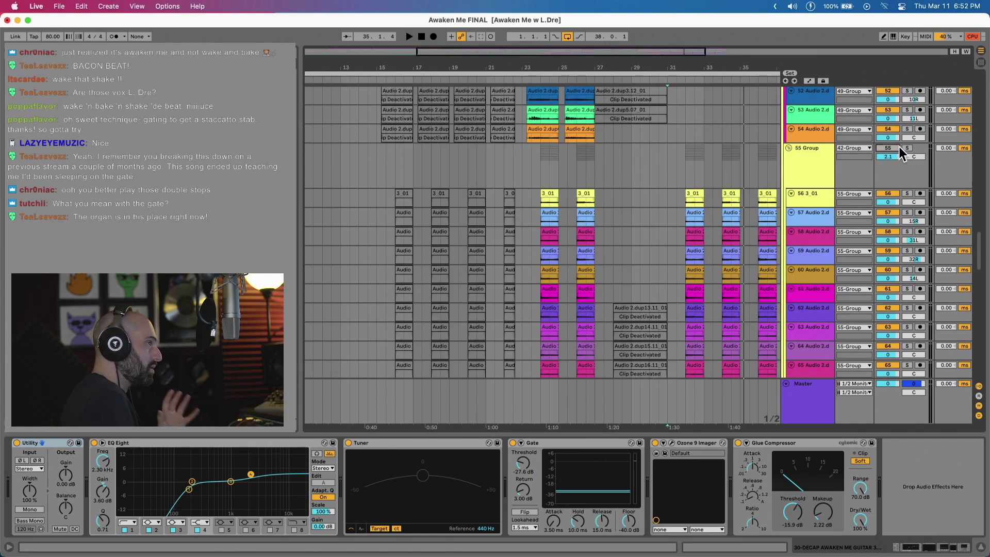
left_click(896, 148)
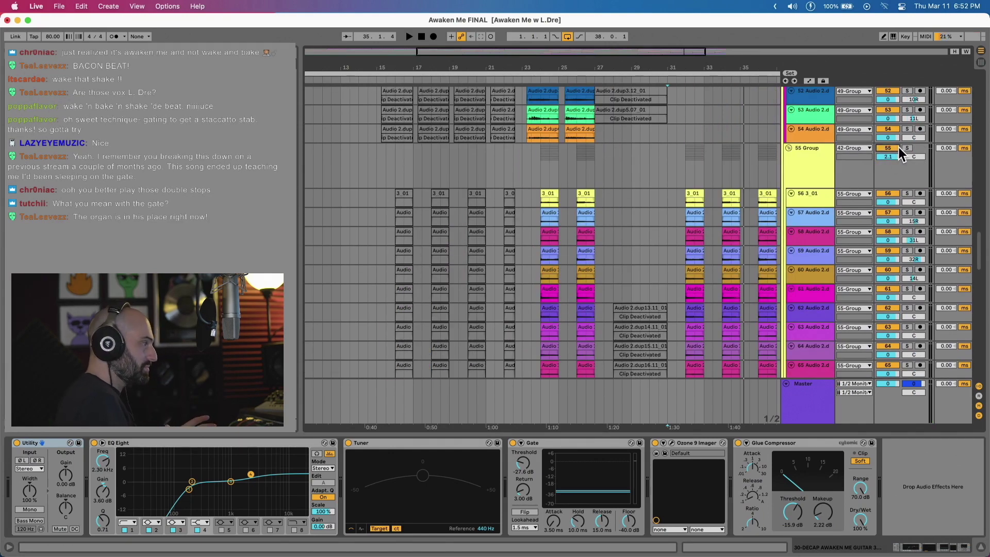
scroll(875, 169, "up", 5)
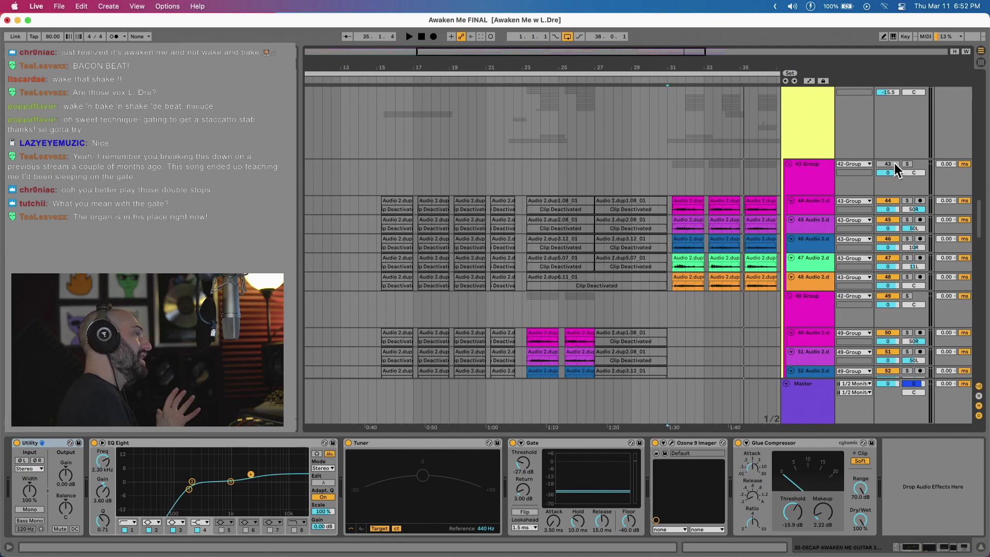
left_click(892, 164)
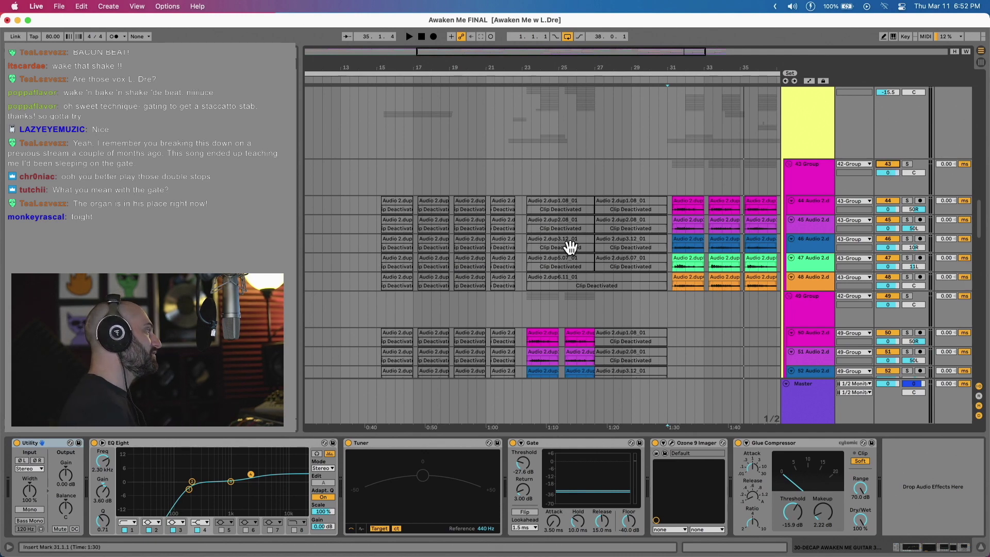
Solo the 68 Group and play its guitar clips from track 71.
scroll(621, 217, "down", 10)
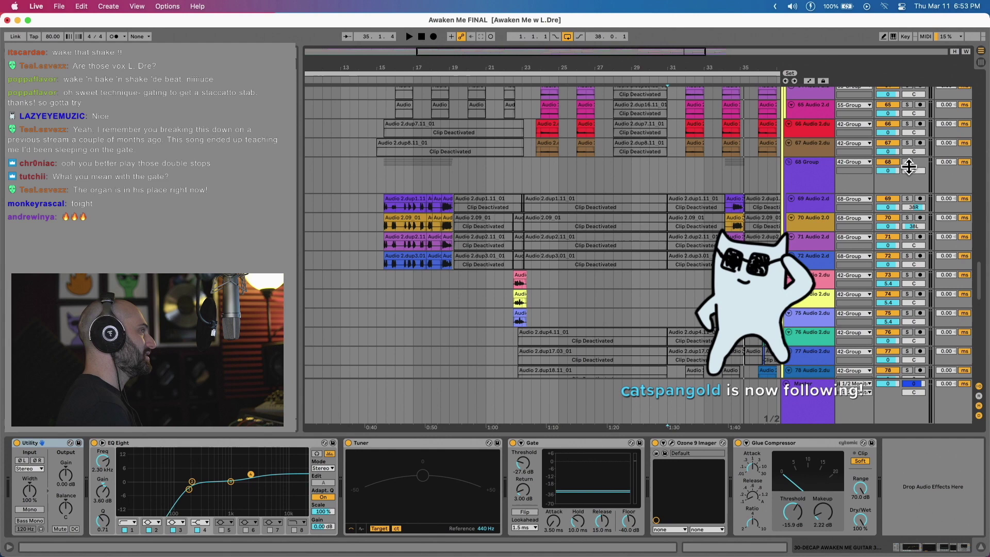
left_click(905, 161)
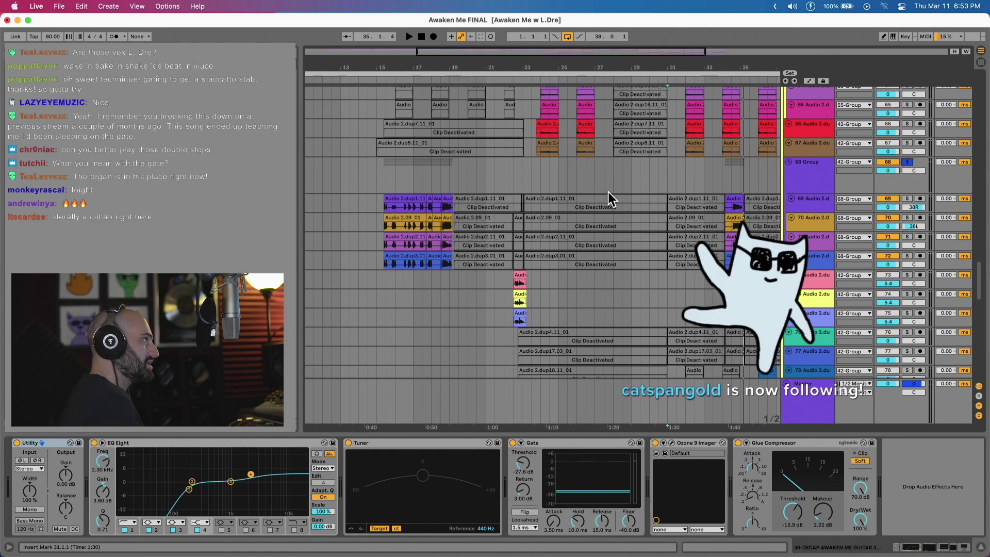
left_click(376, 233)
key("space")
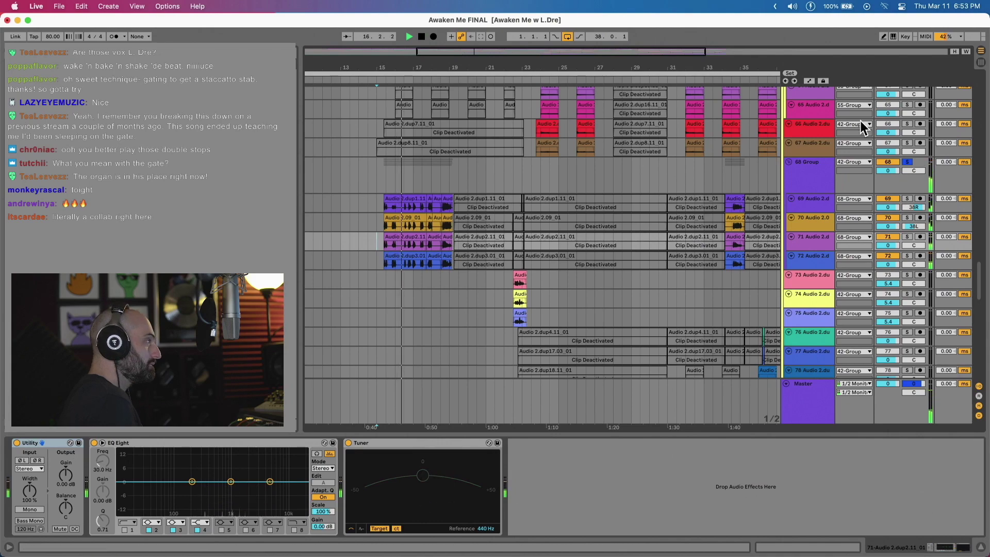
scroll(400, 168, "up", 15)
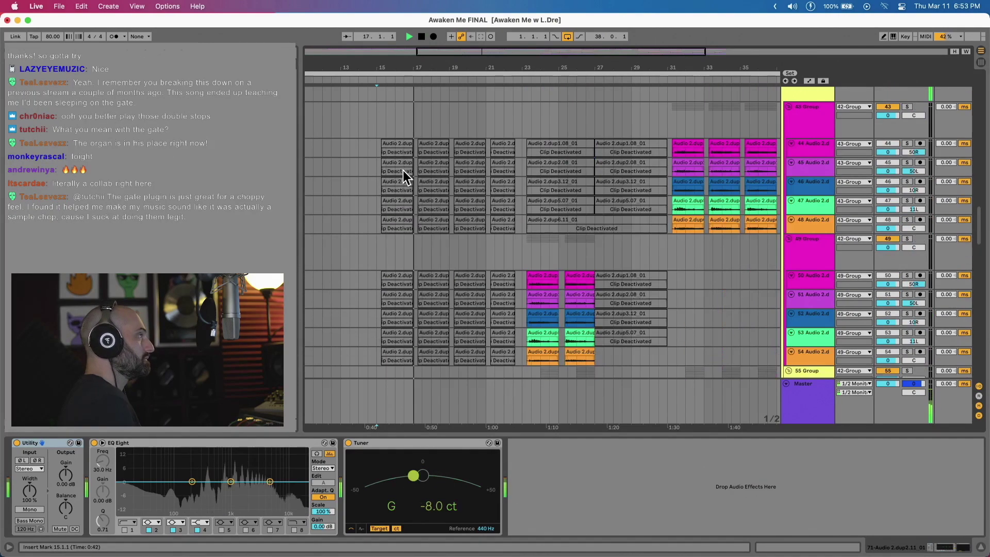
scroll(405, 171, "down", 15)
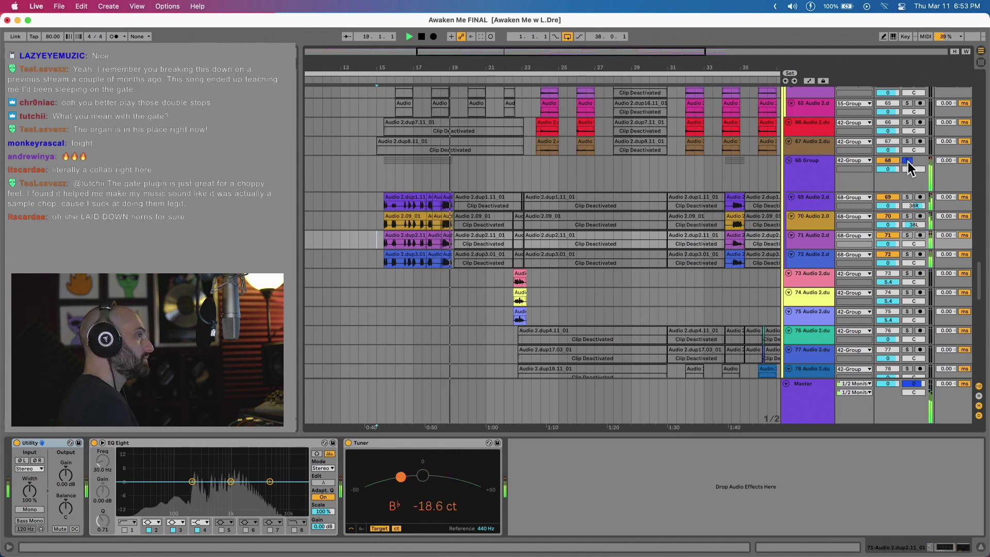
Compare track 69's effects with the 68 Group's Gate device.
left_click(820, 187)
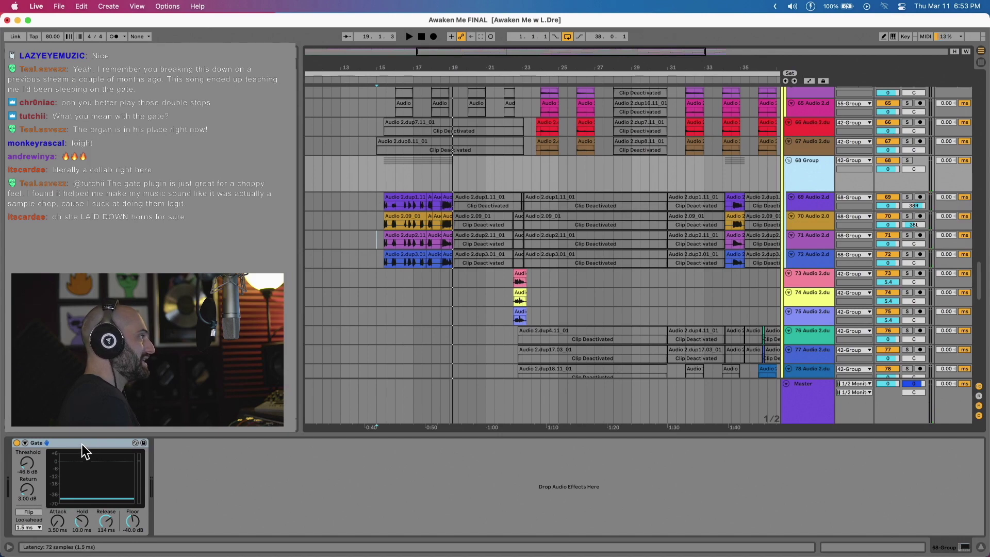
left_click(812, 213)
left_click(821, 187)
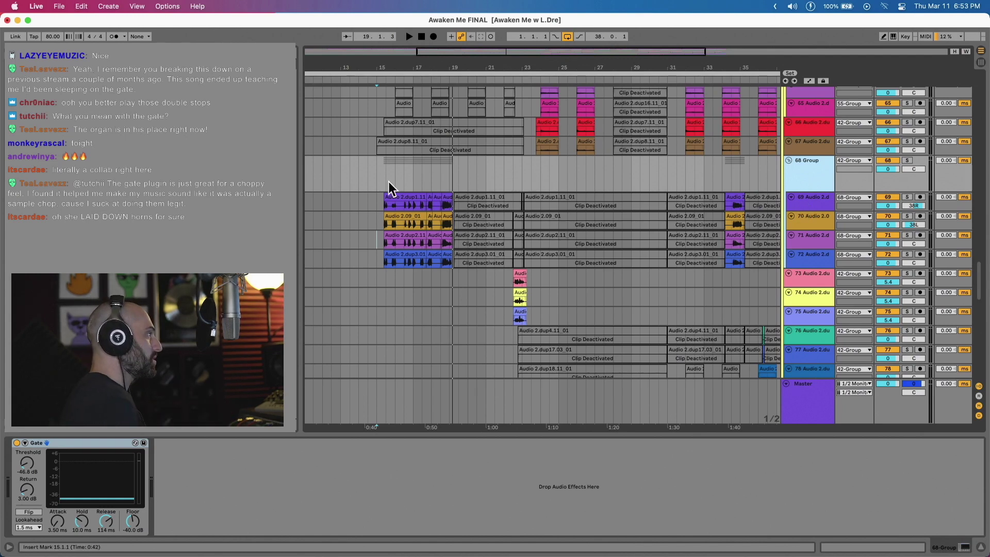
Play track 69 from bar 15, then stop playback.
left_click(382, 206)
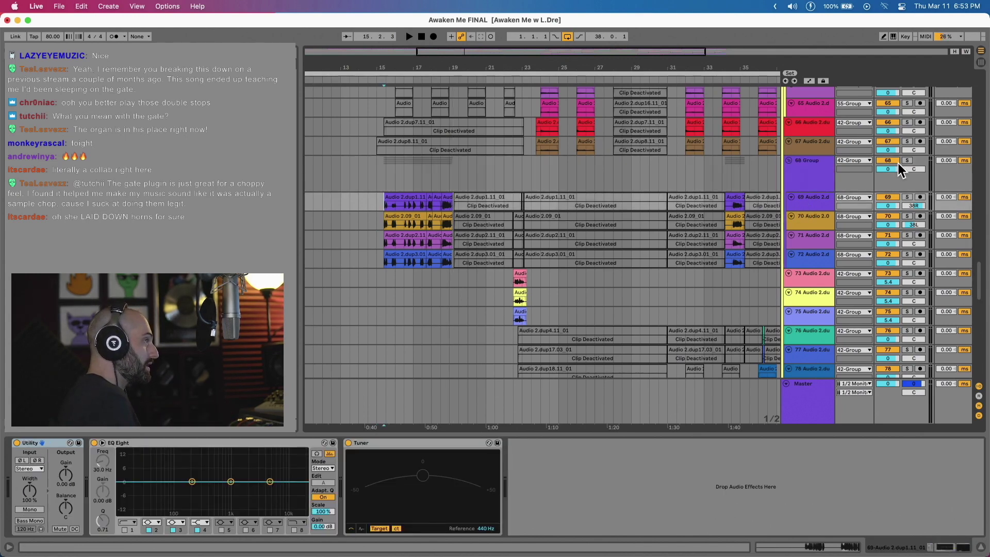
key("space")
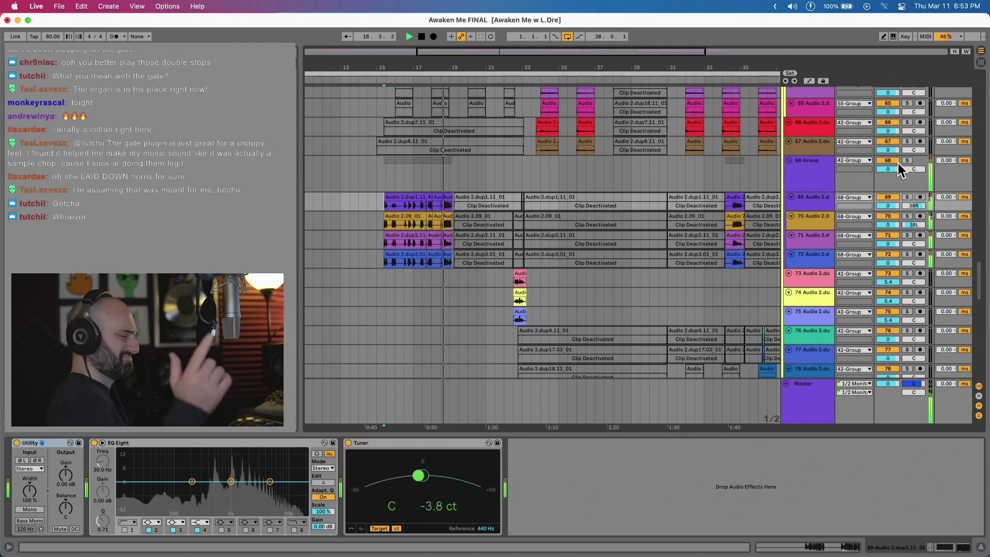
key("space")
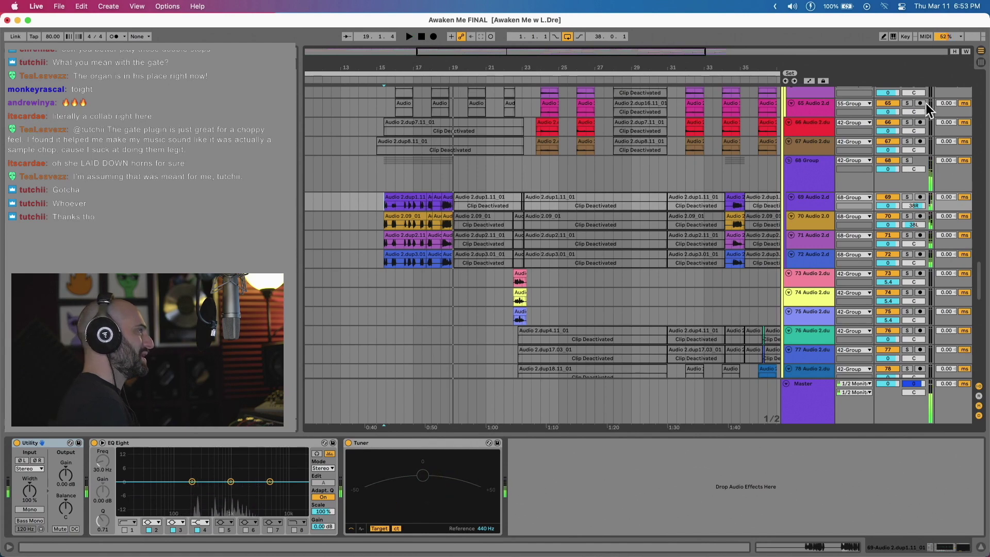
Select clips on tracks 51 and 44, solo the 43 Group, and select track 48.
scroll(513, 170, "up", 10)
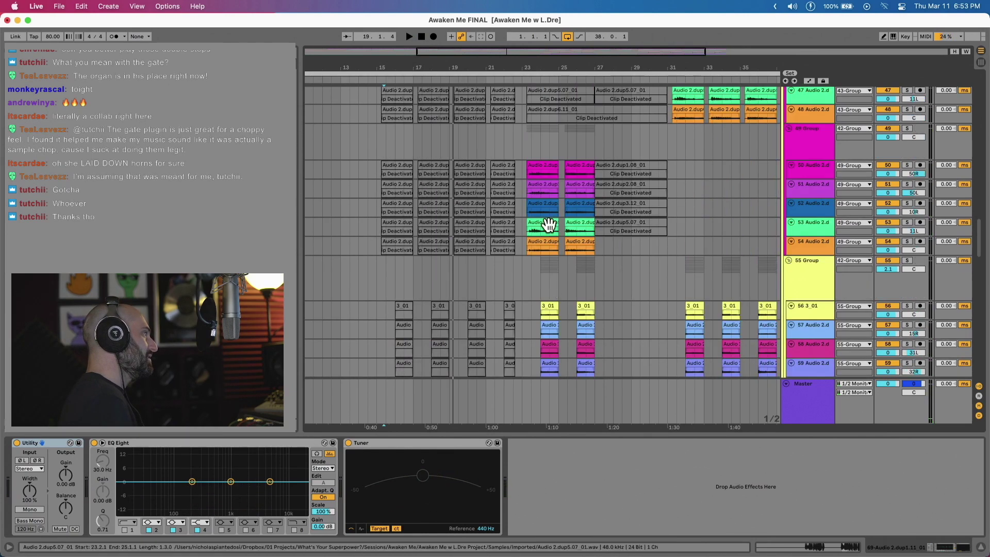
left_click(529, 191)
scroll(619, 142, "up", 5)
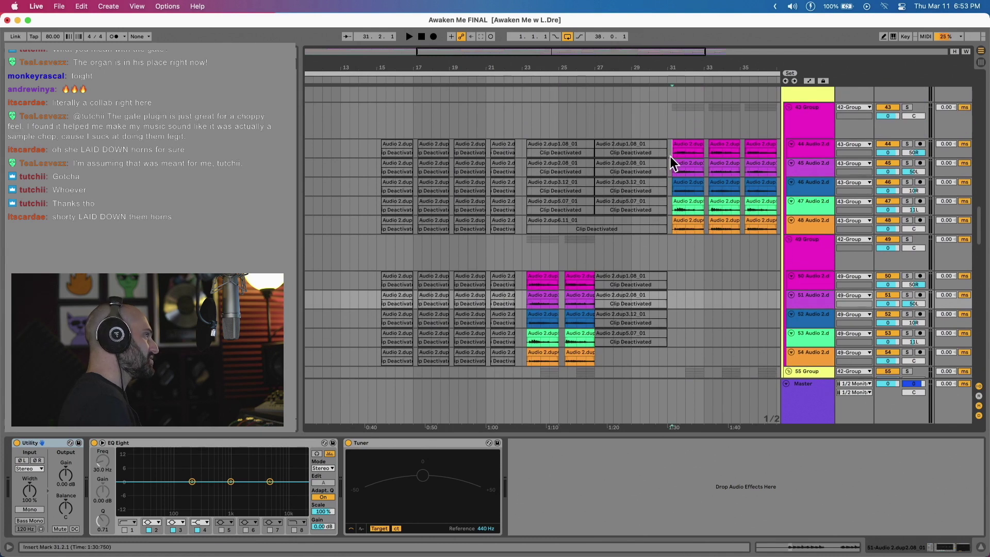
left_click(673, 153)
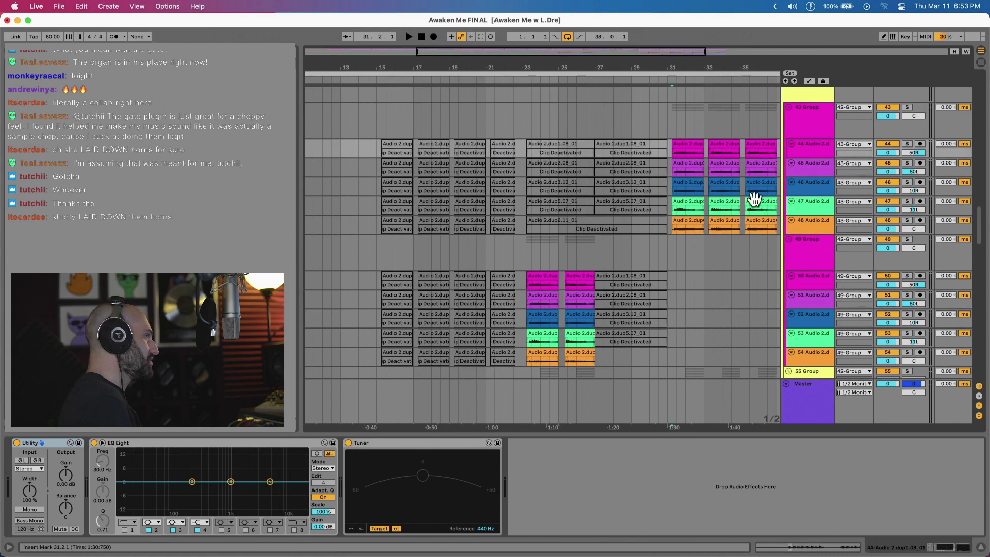
left_click(907, 106)
left_click(907, 234)
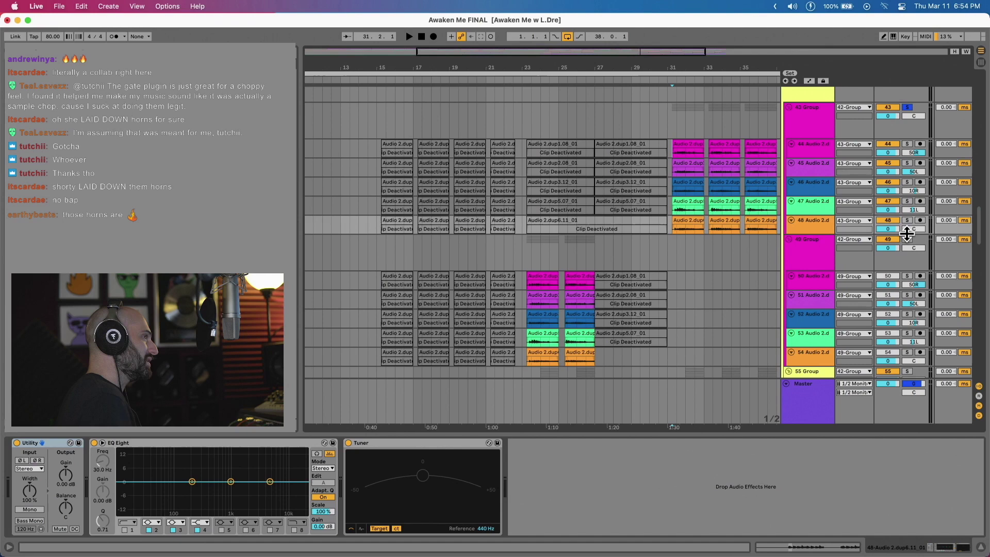
Start playback from bar 31 on track 67.
scroll(887, 296, "down", 5)
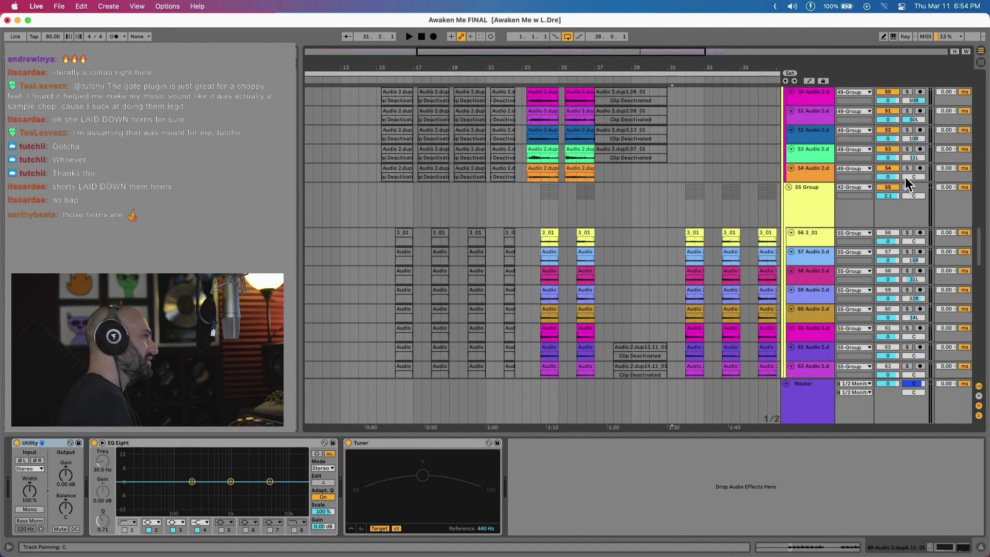
scroll(796, 315, "down", 5)
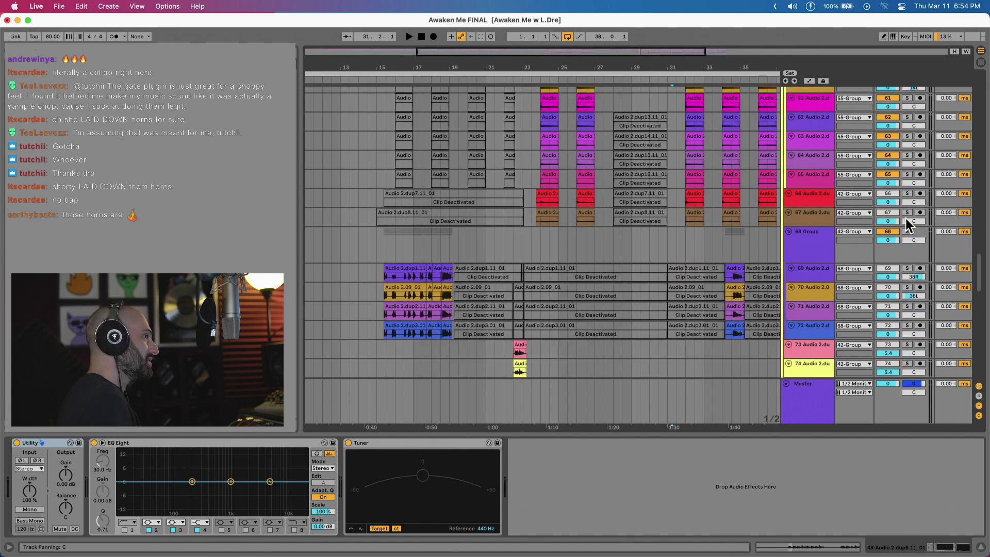
left_click(669, 215)
key("space")
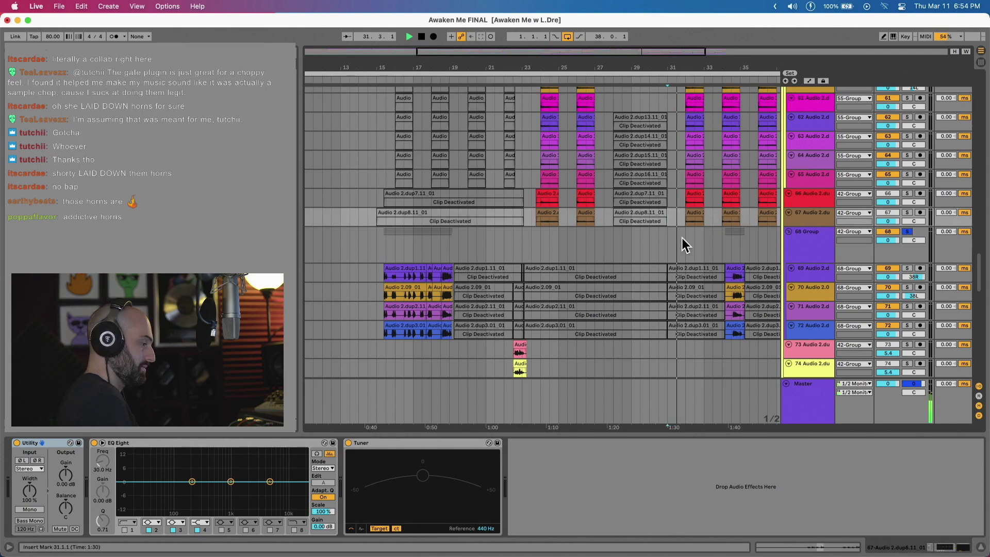
Scroll down to the 91 Group, solo it, then unsolo it.
scroll(851, 297, "down", 10)
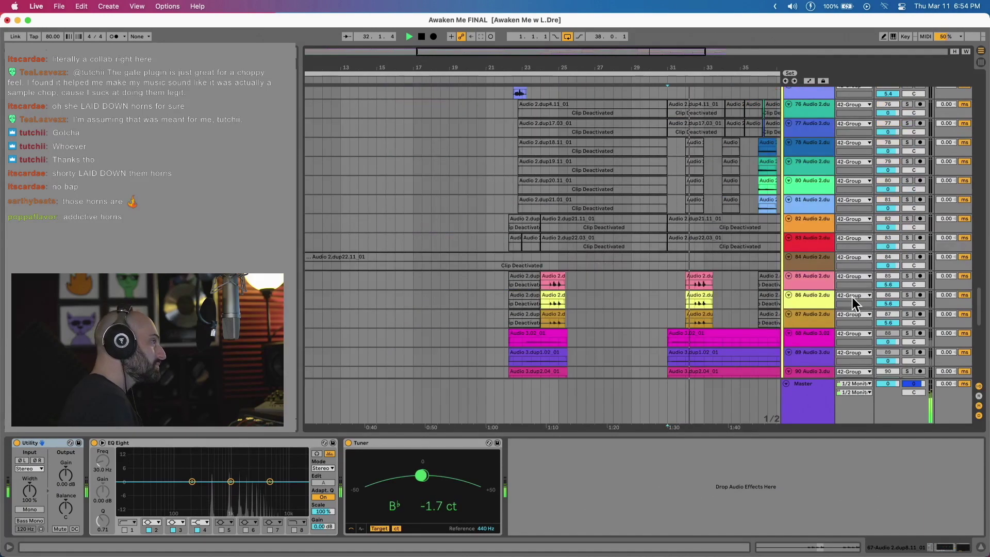
scroll(897, 263, "down", 10)
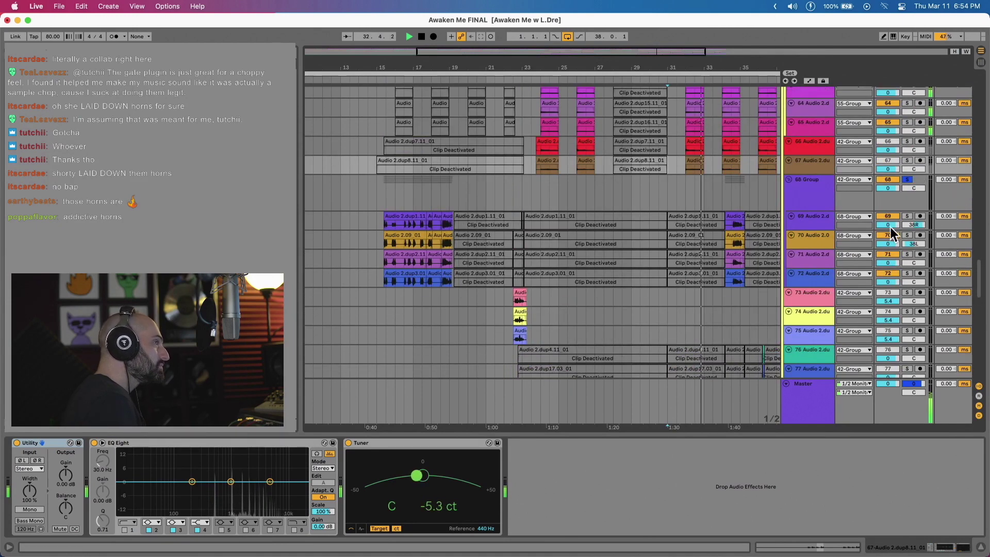
scroll(889, 229, "up", 10)
scroll(887, 236, "down", 3)
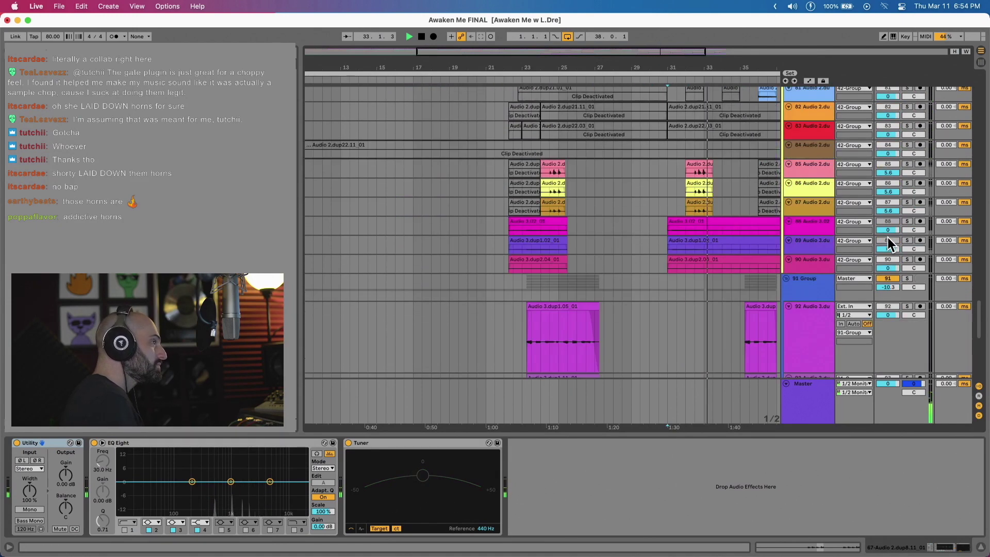
left_click(907, 278)
scroll(905, 280, "down", 1)
scroll(903, 282, "down", 1)
left_click(907, 258)
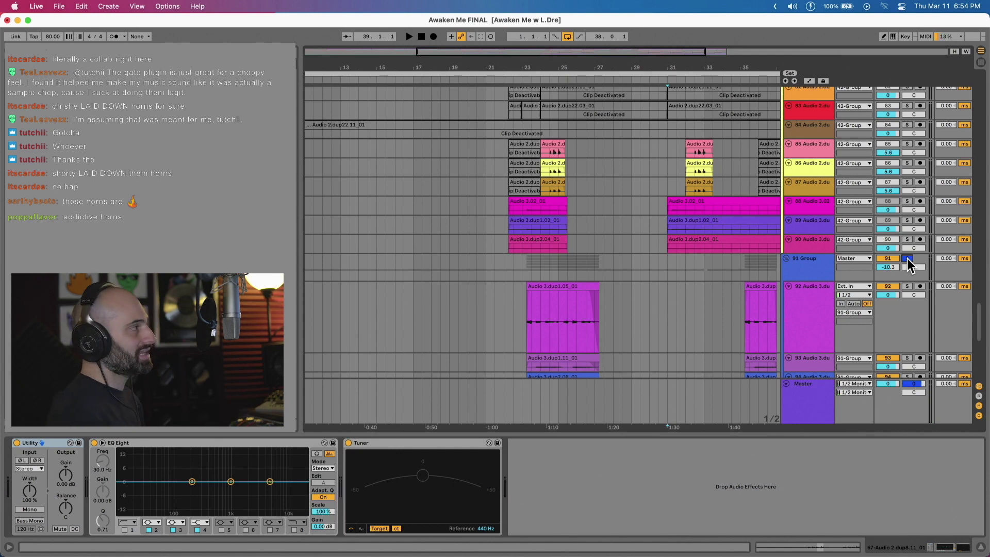
Show audio track 92's devices, then the 91 Group's Gate, Glue Compressor and Hybrid Reverb chain.
scroll(692, 273, "down", 5)
scroll(692, 273, "right", 5)
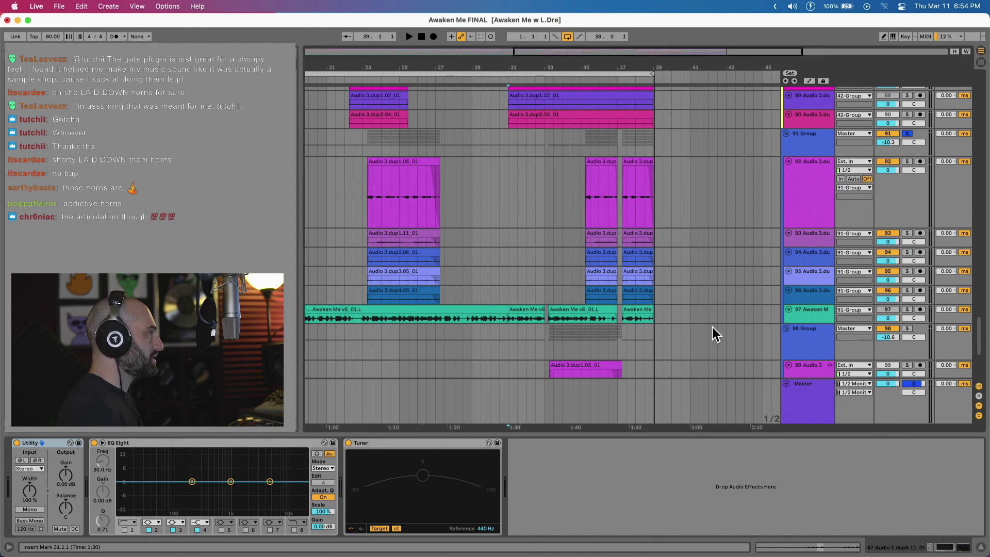
left_click(585, 206)
left_click(805, 193)
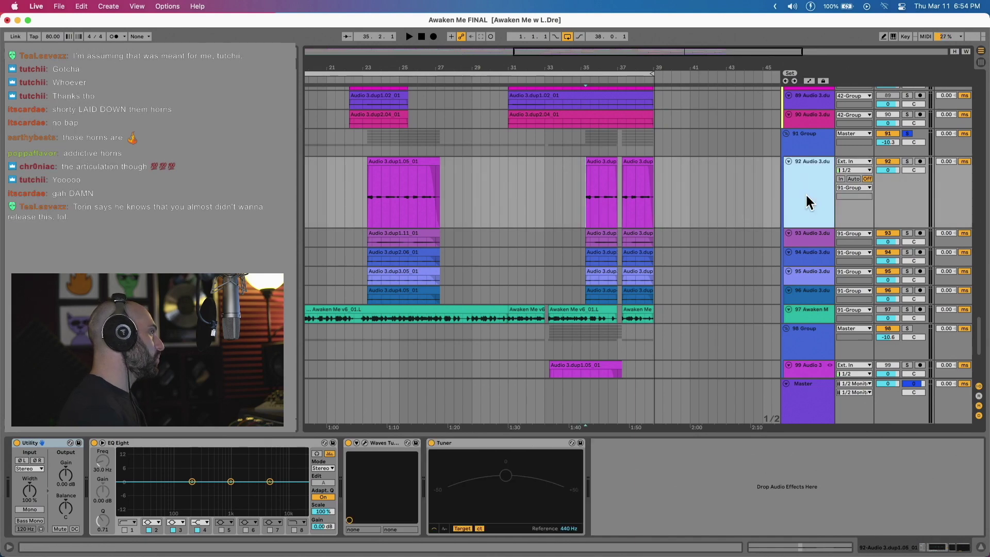
left_click(810, 150)
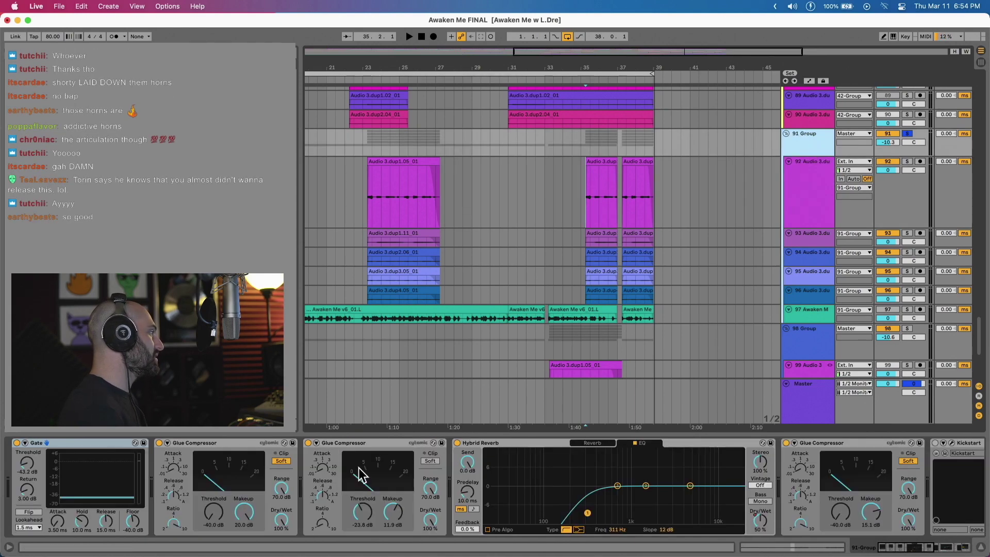
scroll(498, 481, "right", 5)
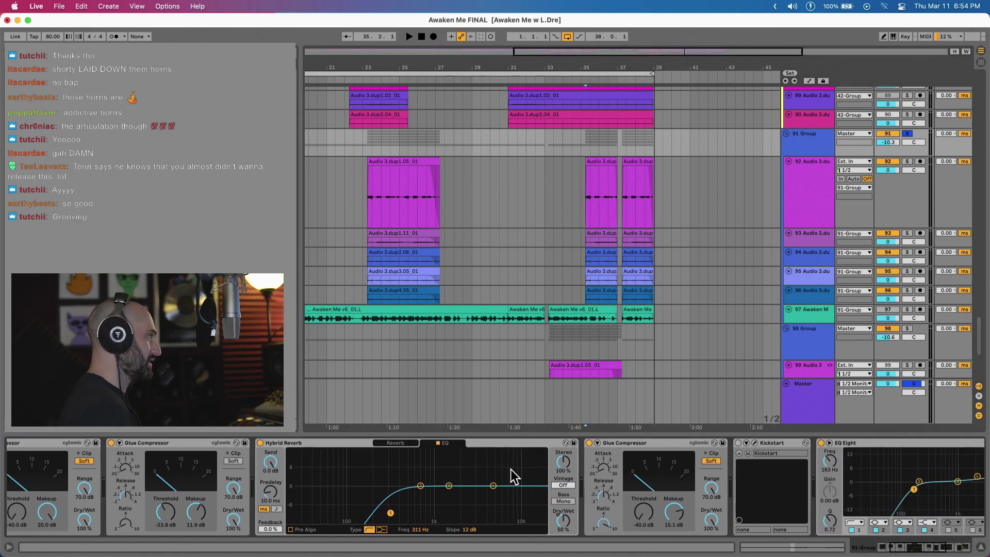
Play from the track 92 clip, stop, restart from bar 35, then set the start at bar 23.
left_click(586, 184)
key("space")
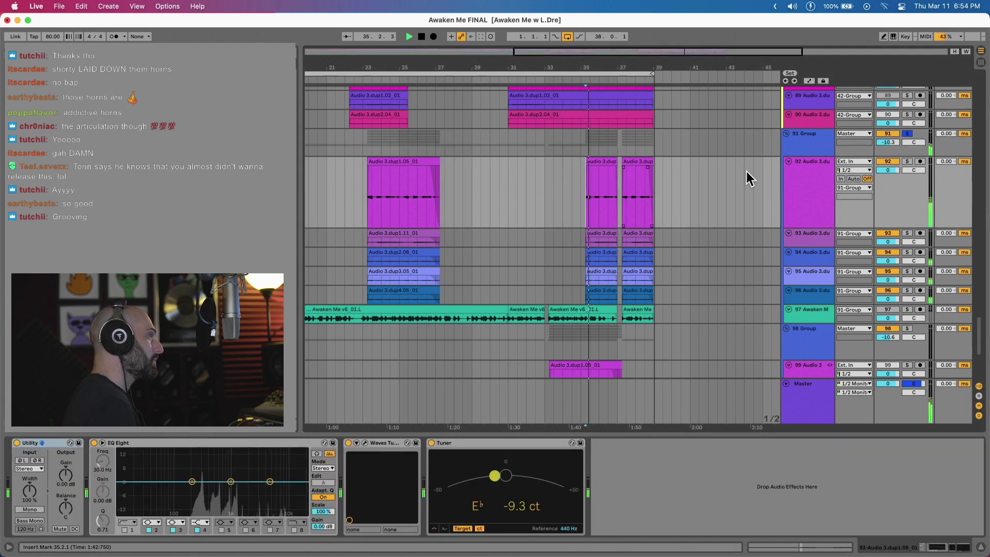
left_click(827, 142)
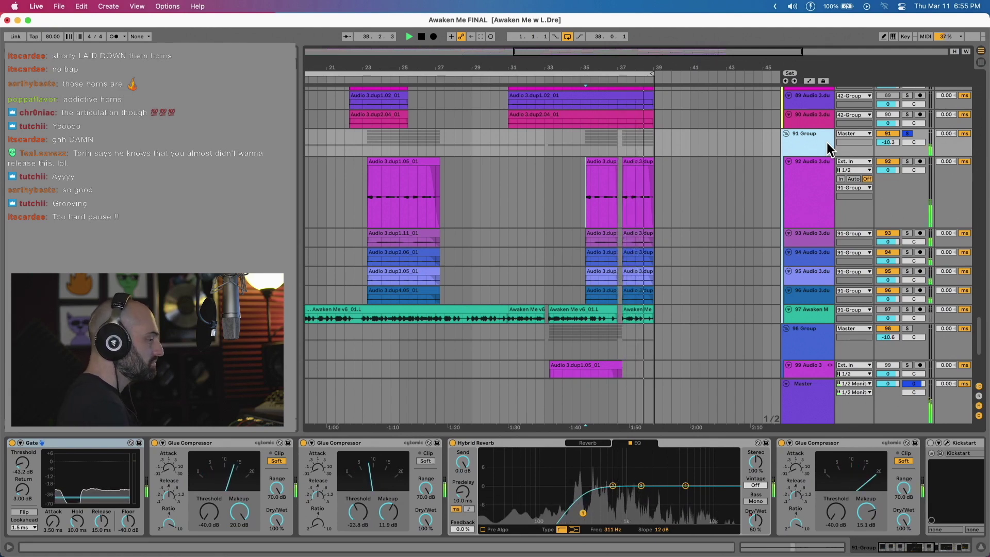
key("space")
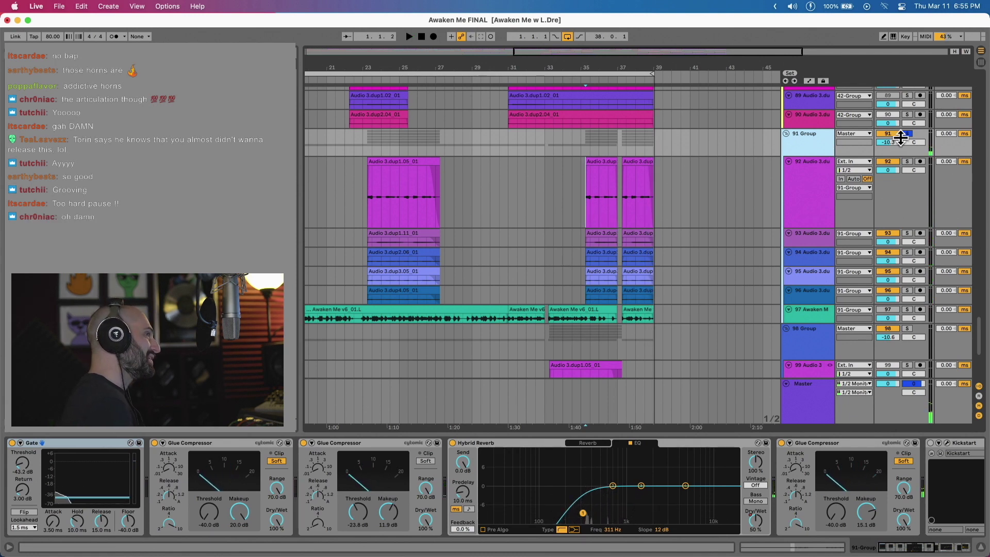
key("space")
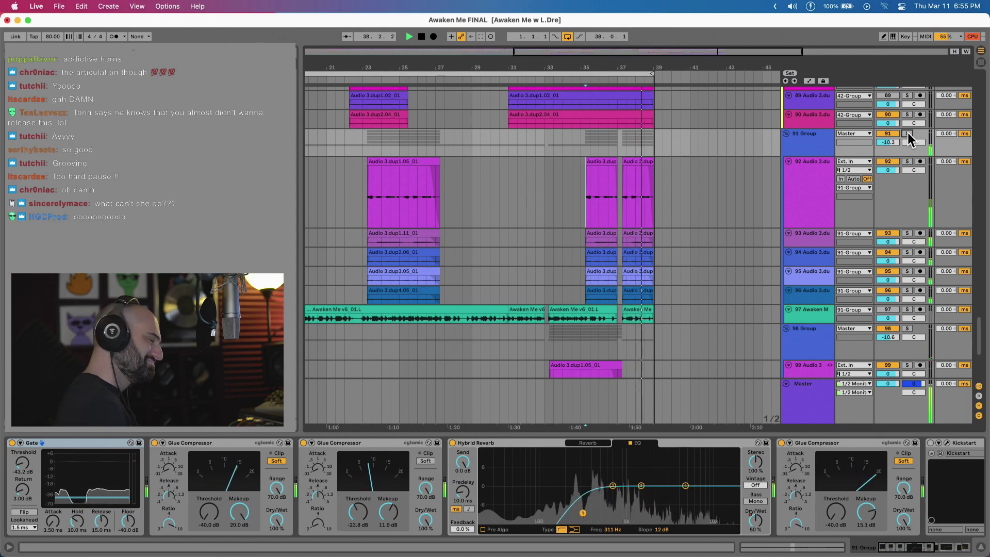
left_click(367, 199)
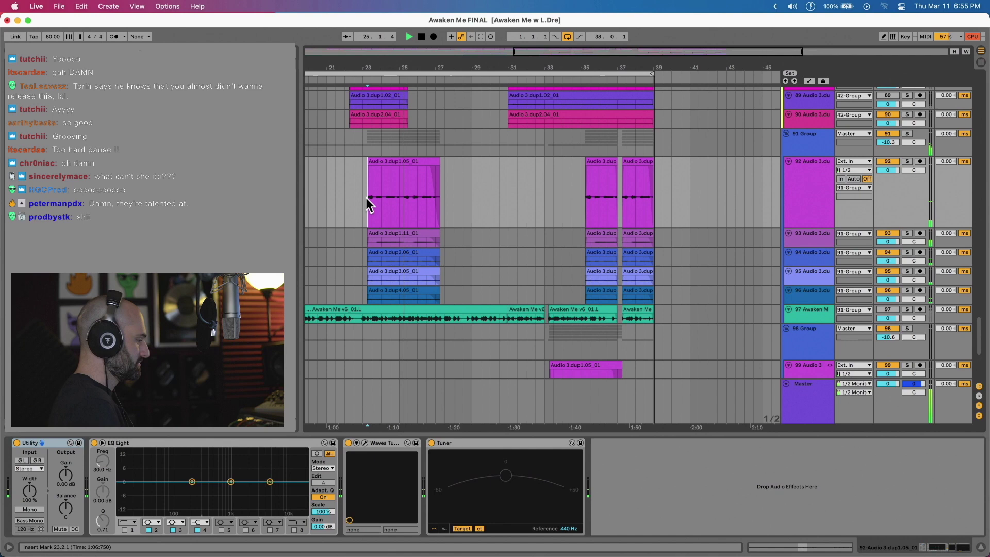
Scroll the arrangement to bring the Trilian Guitar, Fade in FX and VOX Chops tracks into view.
scroll(456, 345, "up", 2)
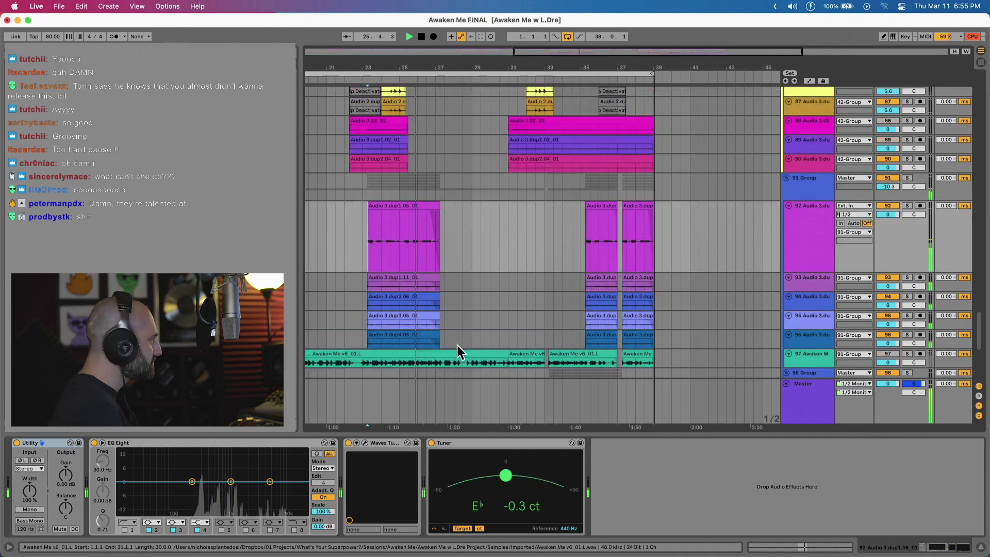
scroll(457, 344, "up", 8)
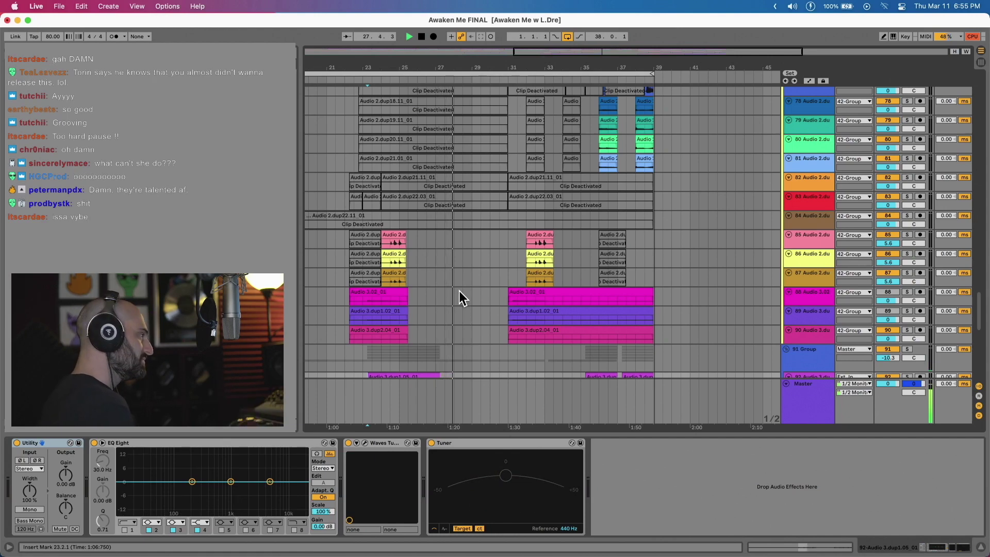
scroll(462, 283, "up", 20)
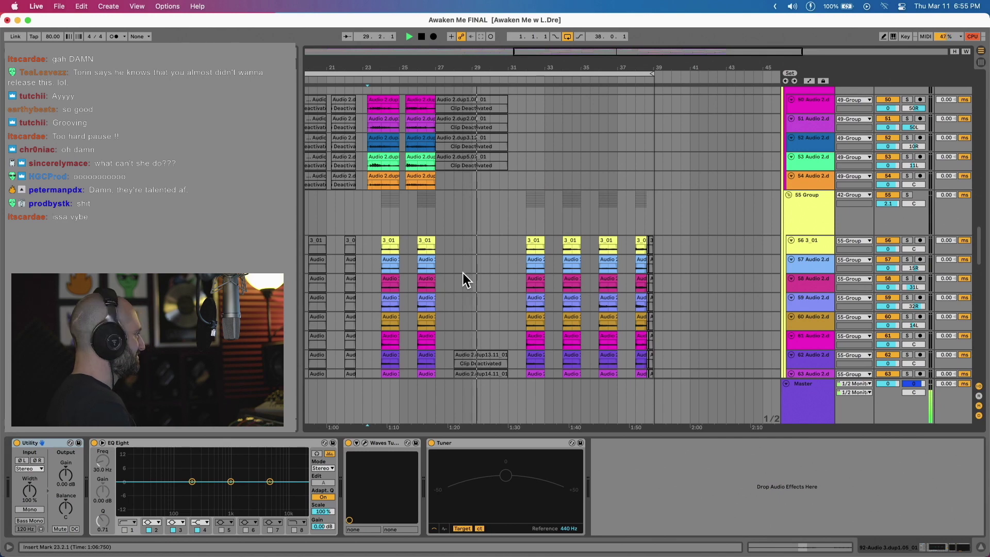
scroll(462, 270, "up", 20)
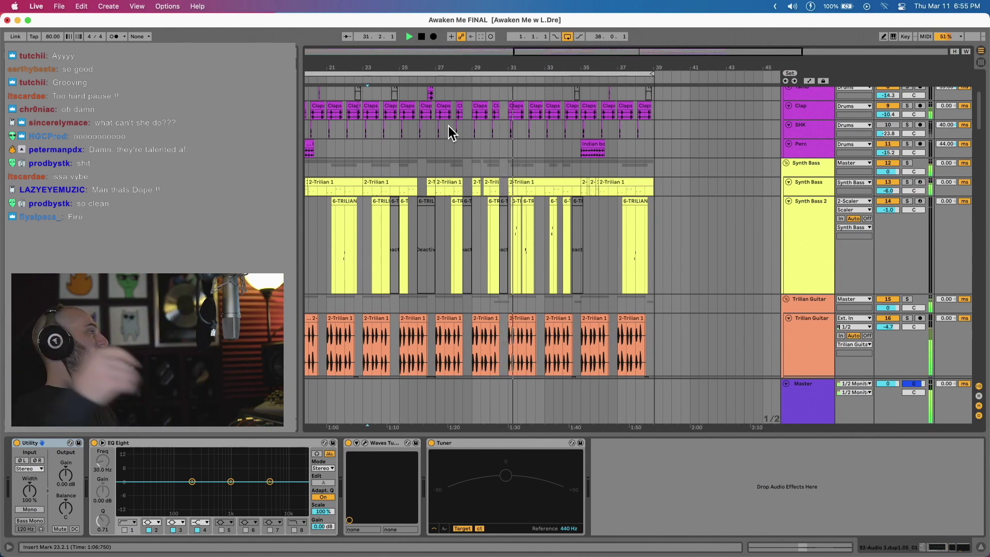
Zoom in on the frozen Trilian clip, solo Fade in FX and play it from bar 30.
scroll(536, 270, "down", 5)
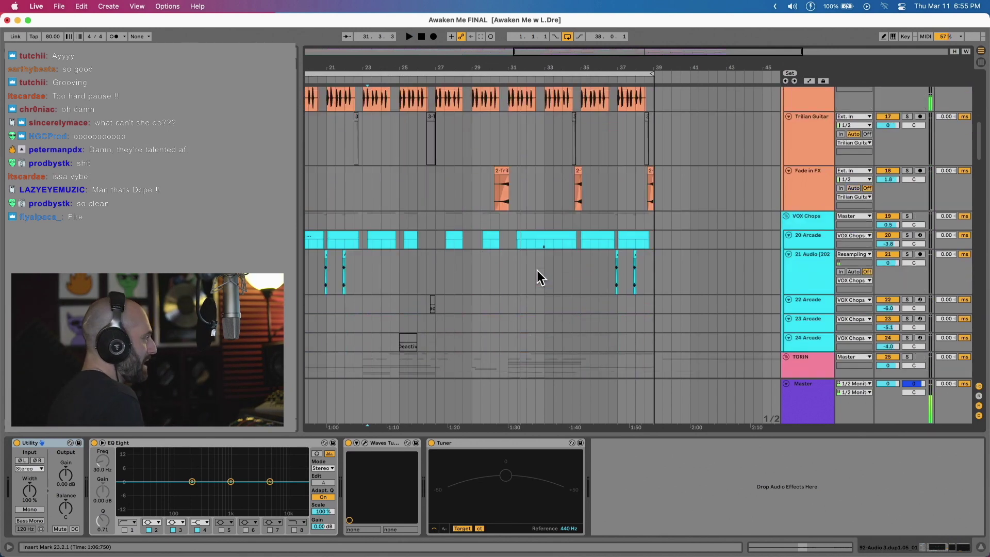
left_click(494, 189)
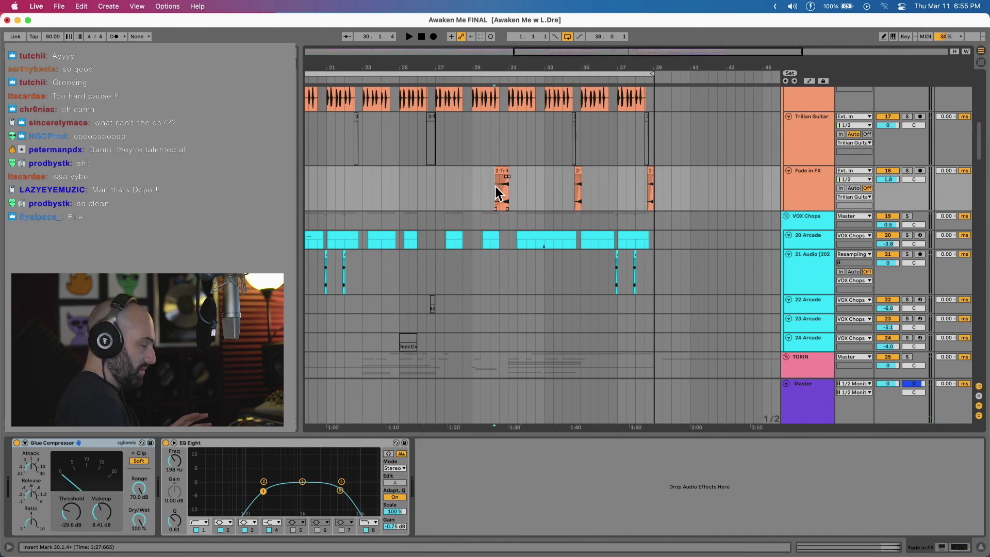
key("plus")
key("plus")
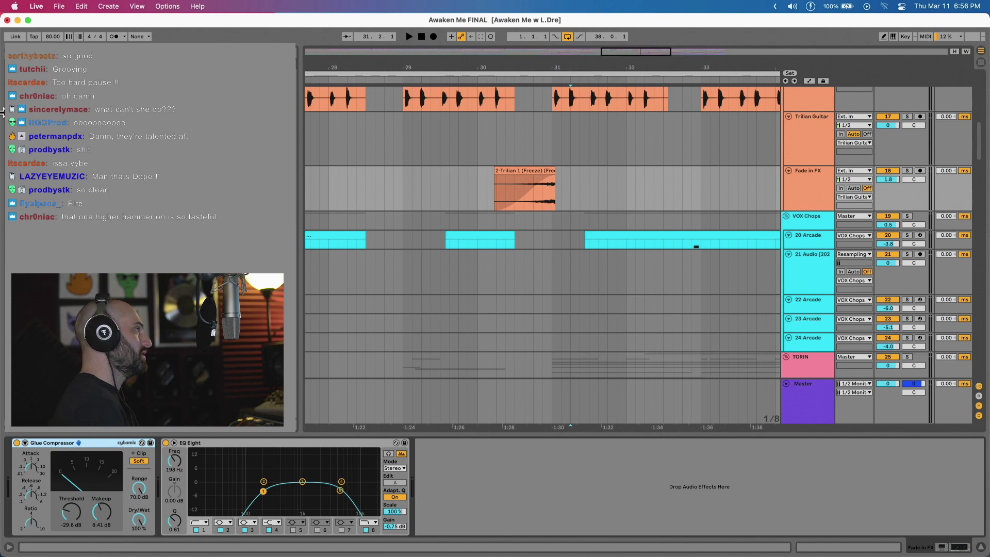
left_click(907, 171)
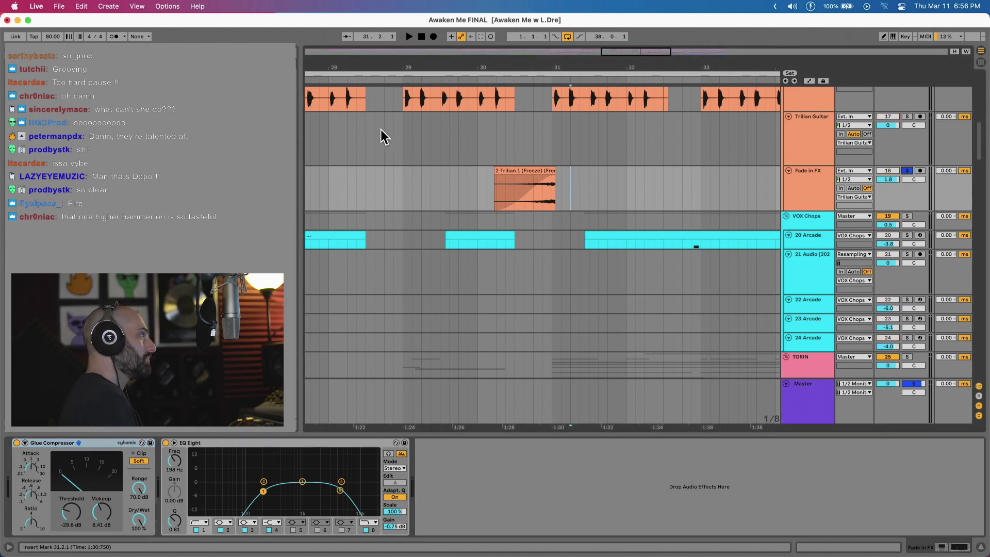
left_click(490, 190)
key("space")
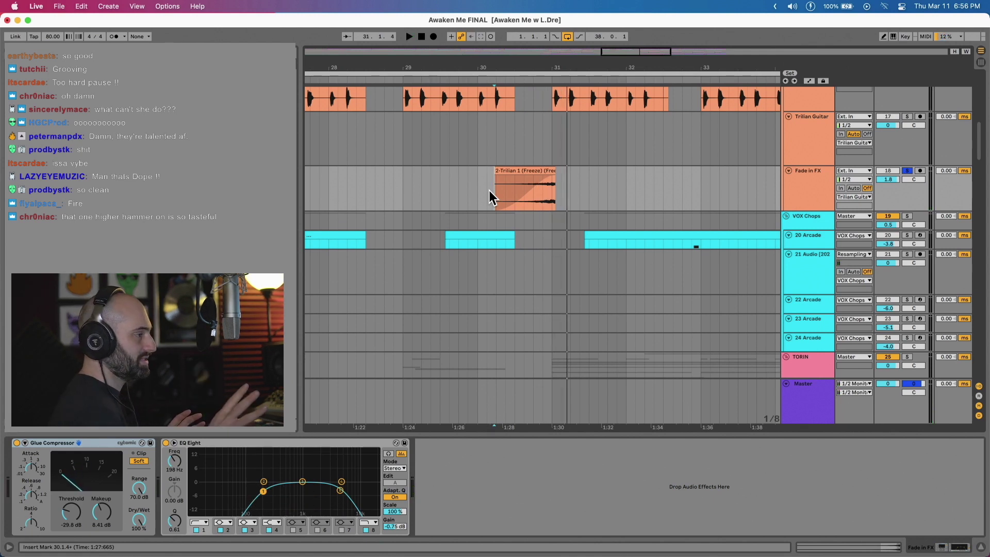
Select the DECAP organ track and zoom out across the arrangement.
scroll(599, 277, "up", 2)
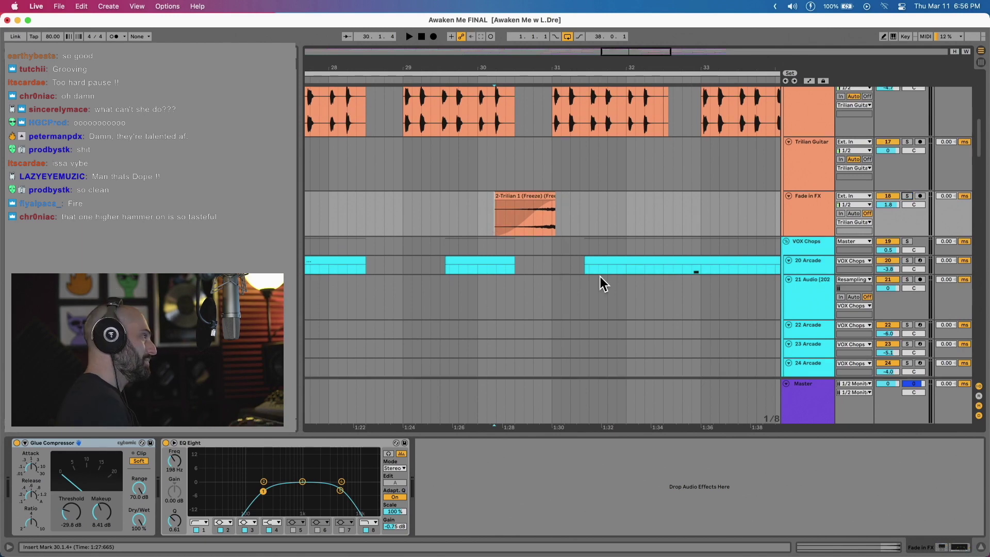
scroll(564, 260, "down", 10)
left_click(488, 289)
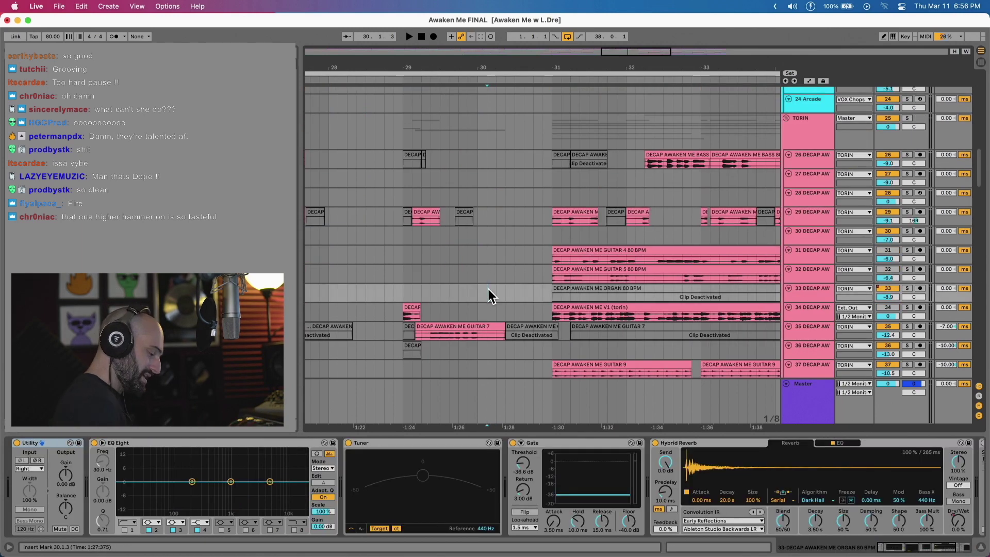
key("minus")
key("minus")
scroll(418, 269, "down", 10)
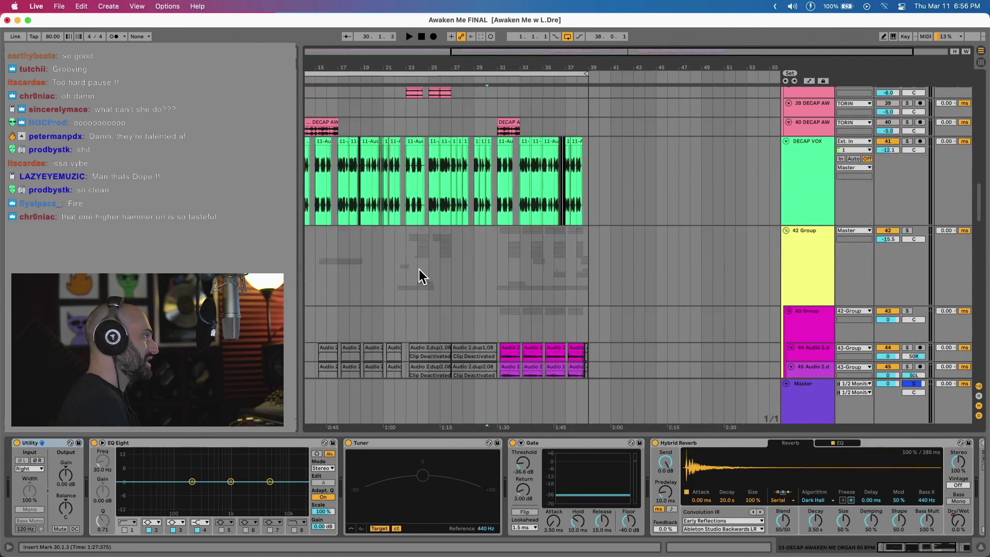
scroll(419, 269, "down", 5)
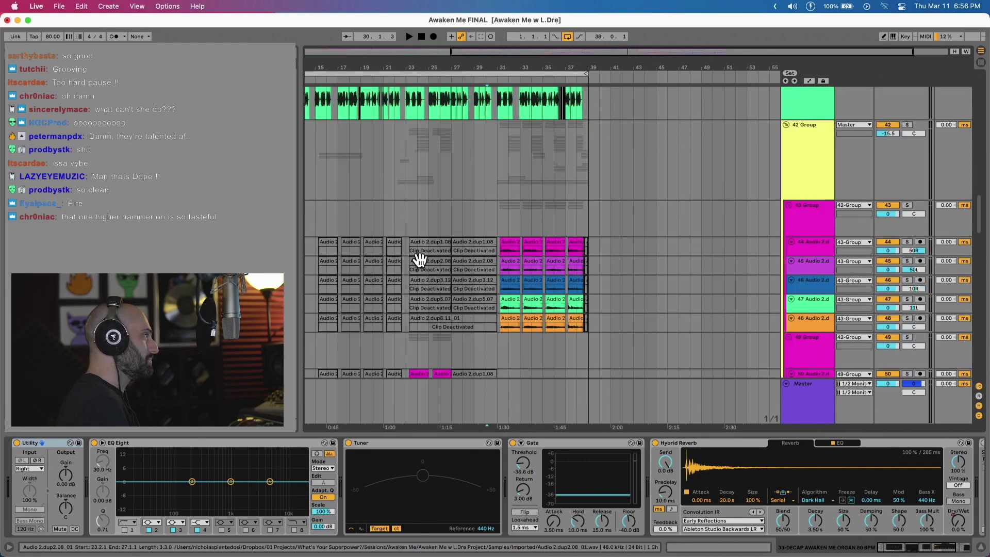
scroll(419, 263, "left", 3)
scroll(419, 263, "up", 15)
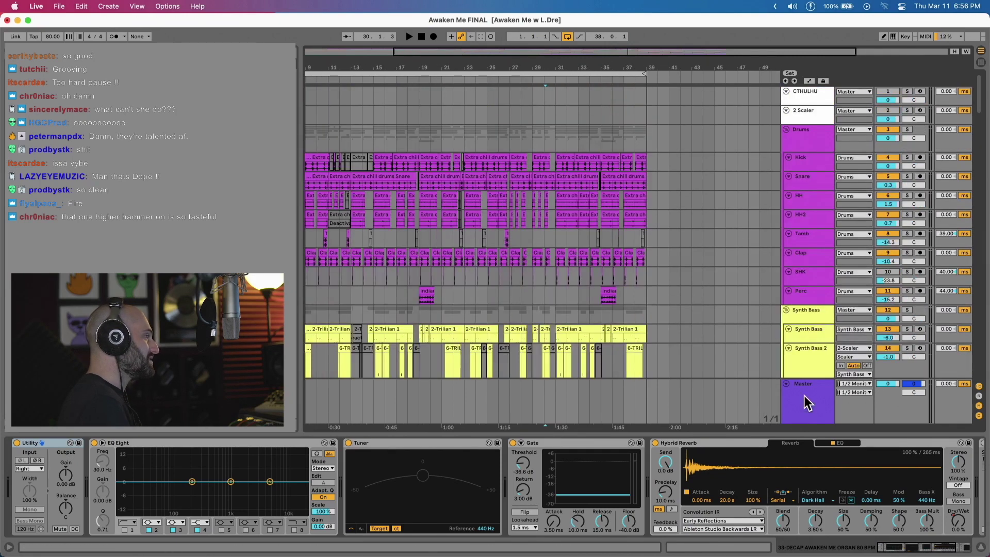
Show the Master effect chain and start playback from the Synth Bass 2 clip.
left_click(806, 402)
left_click(333, 416)
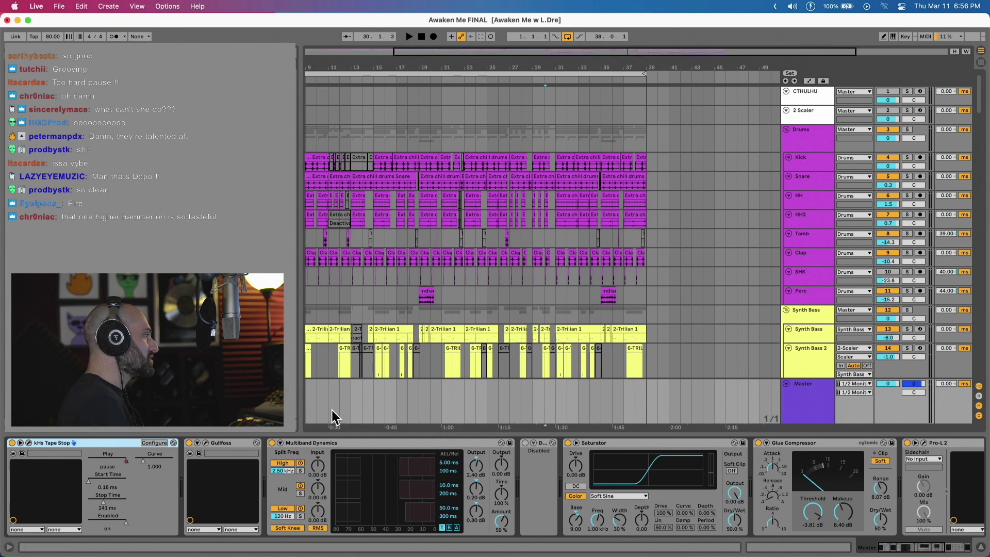
left_click(635, 367)
key("space")
Bring back the Master chain and open the Gullfoss plugin window.
scroll(823, 339, "down", 10)
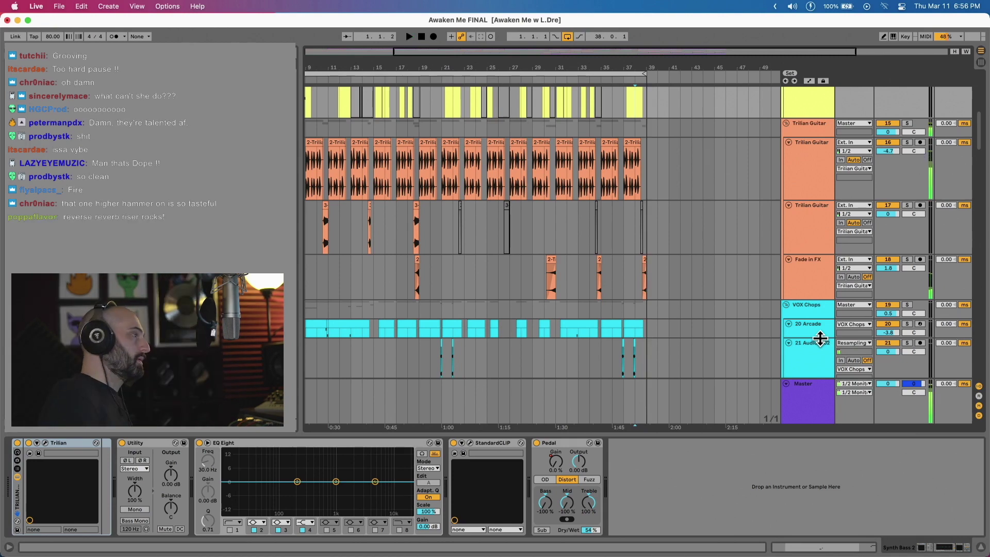
key("Down")
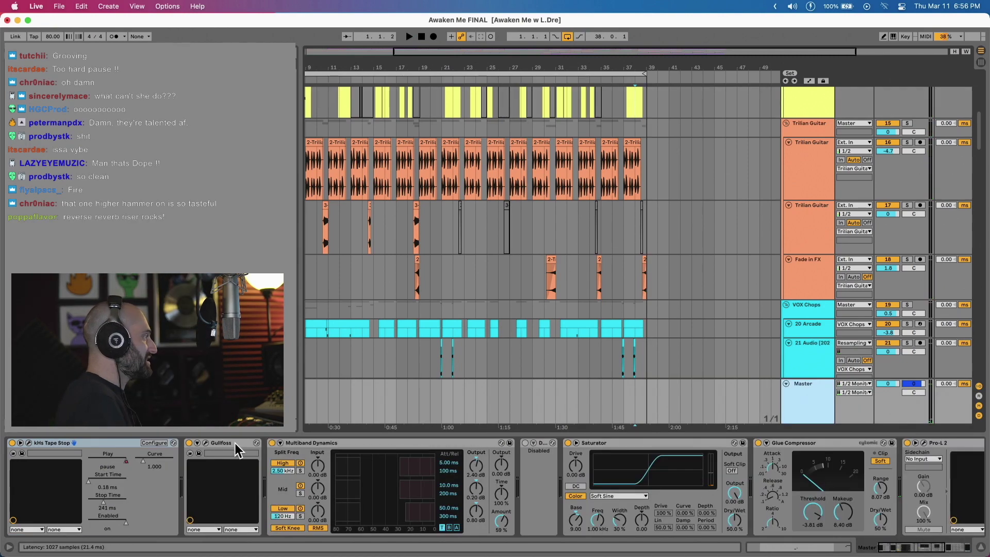
left_click(206, 442)
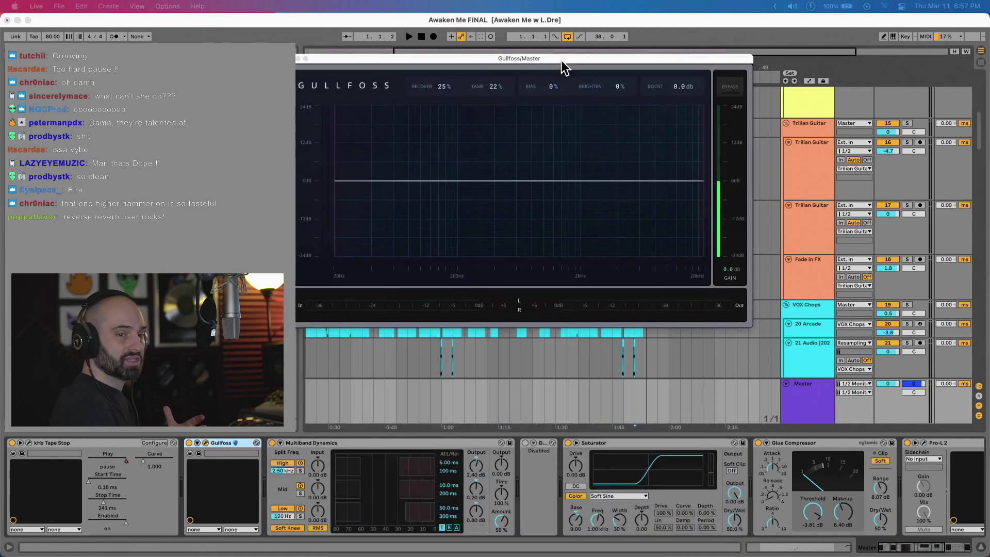
Reposition Gullfoss, briefly play the track through its Recover 25% and Tame 22% settings, then close it.
left_click_drag(560, 60, 623, 99)
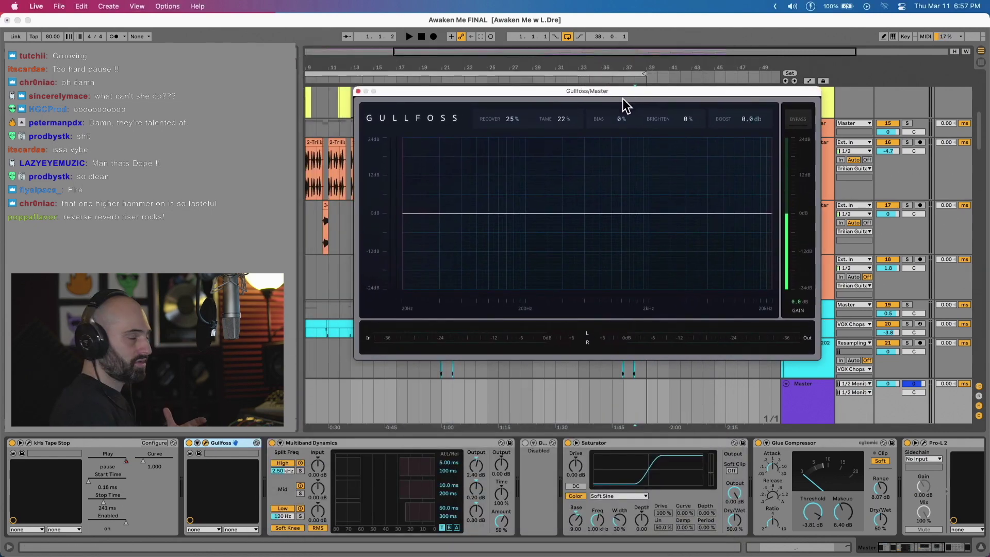
key("space")
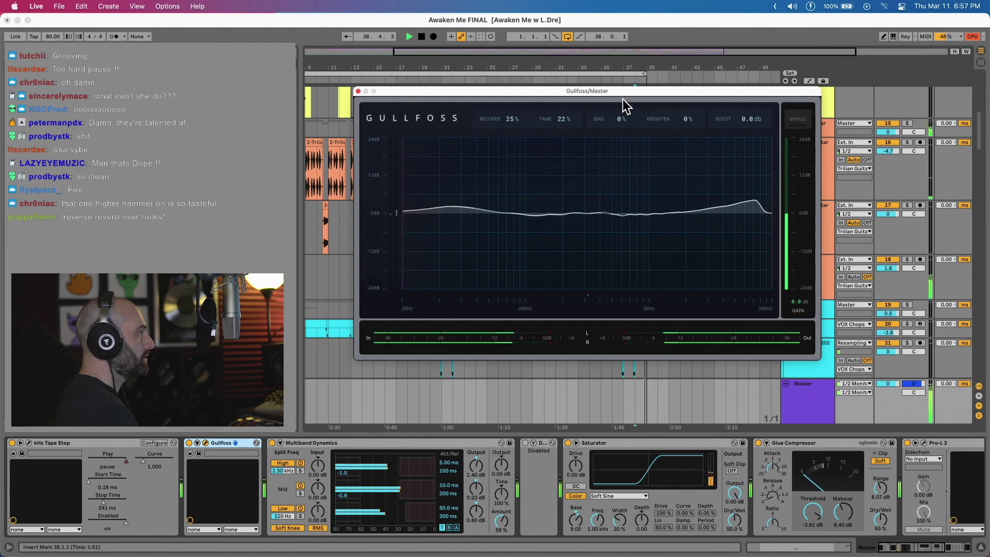
key("space")
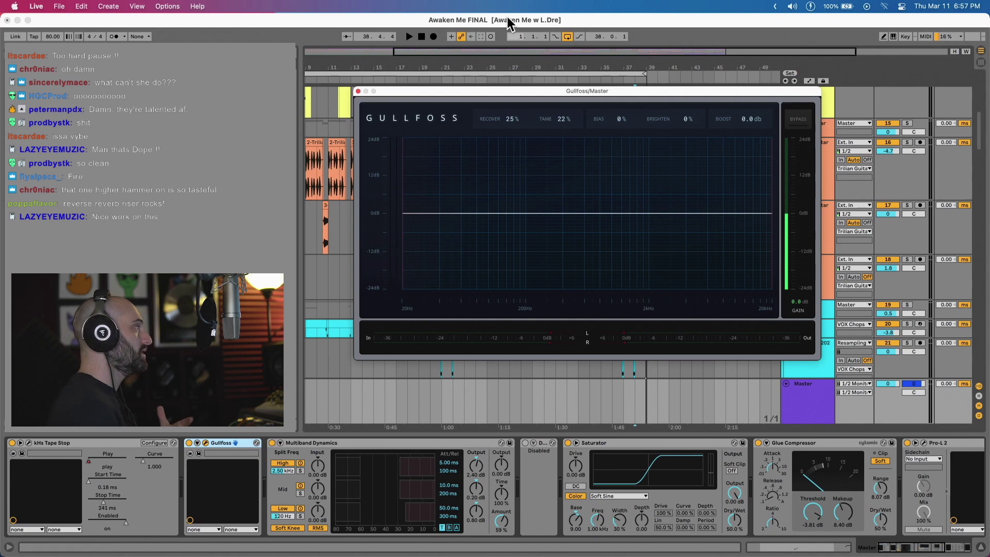
left_click(358, 91)
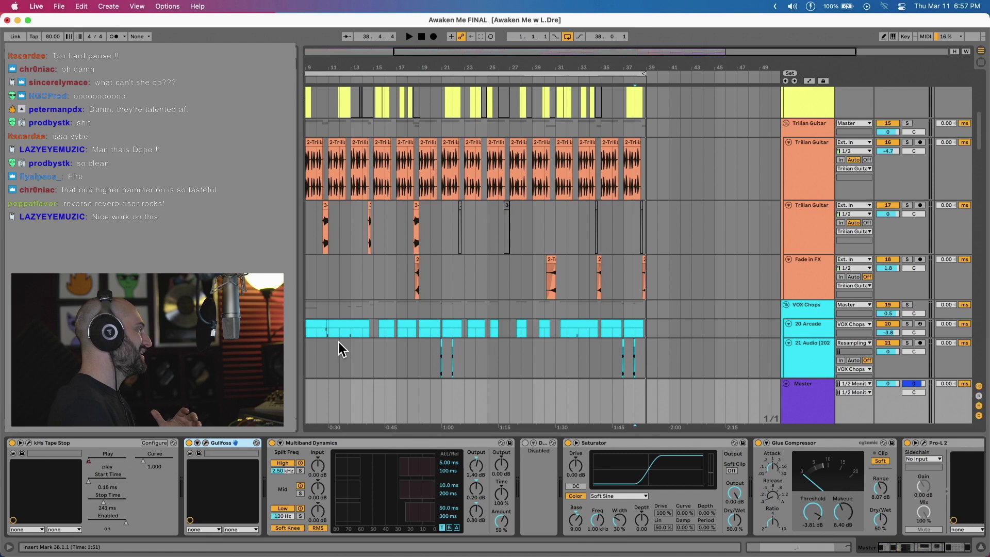
Play the master from around bar 16 with Multiband Dynamics bypassed, then turn it back on.
left_click(350, 446)
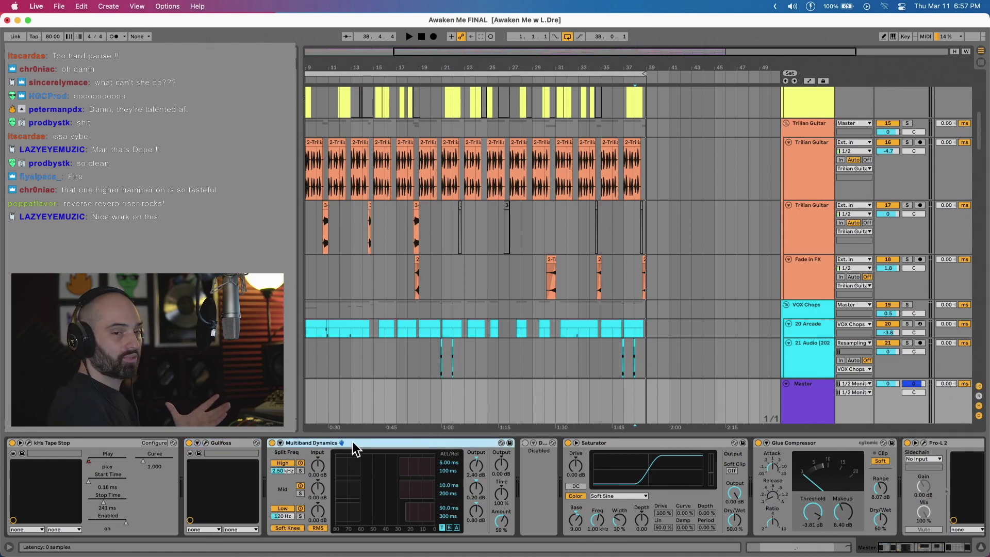
key("space")
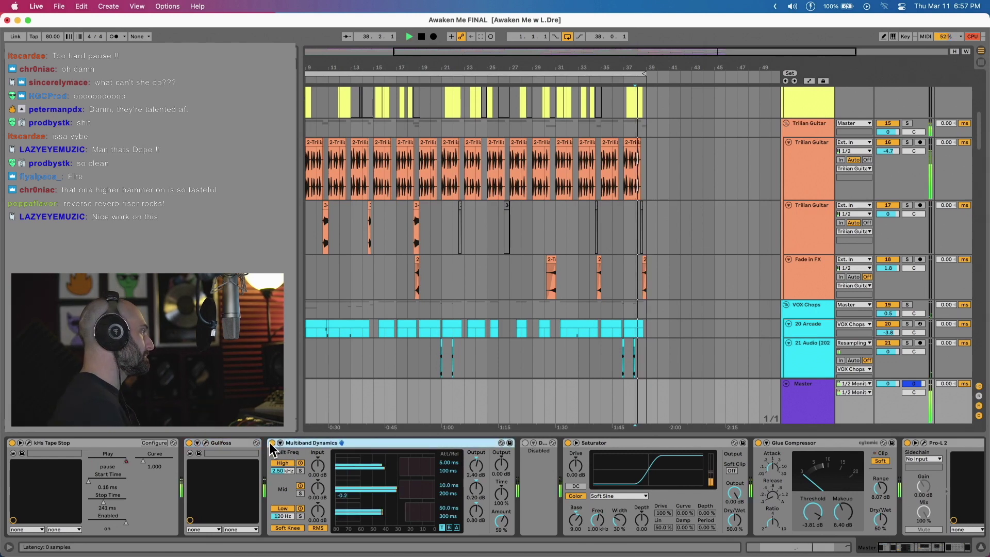
left_click(271, 443)
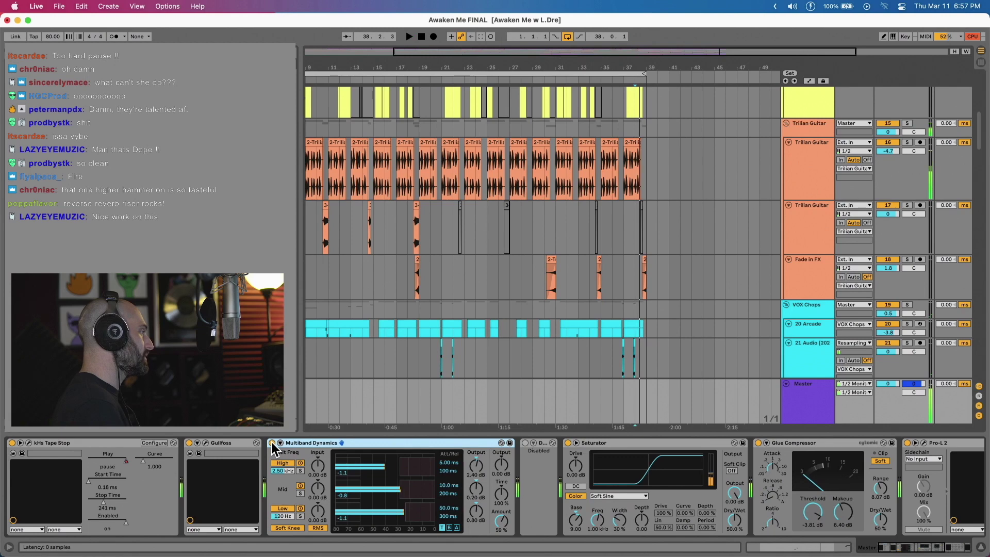
left_click(385, 364)
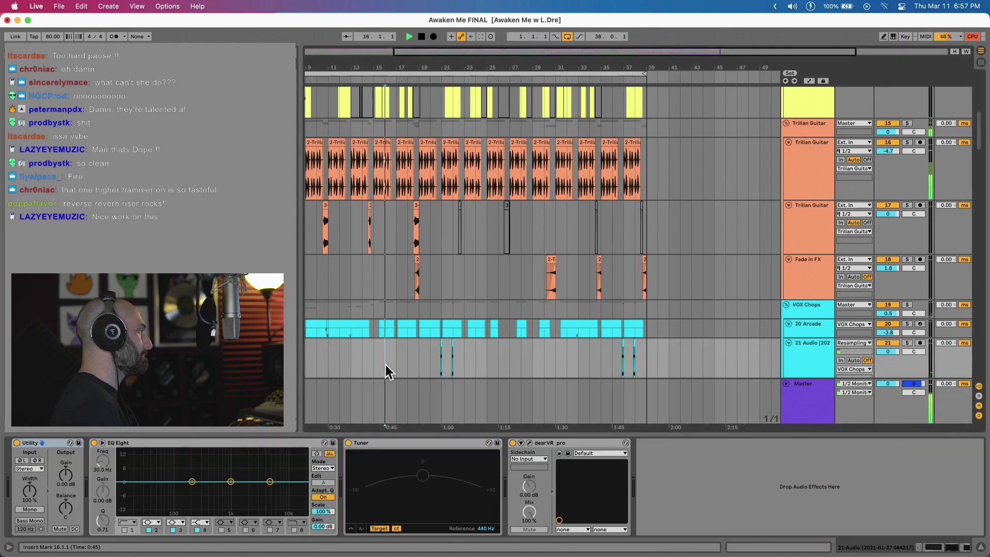
left_click(797, 407)
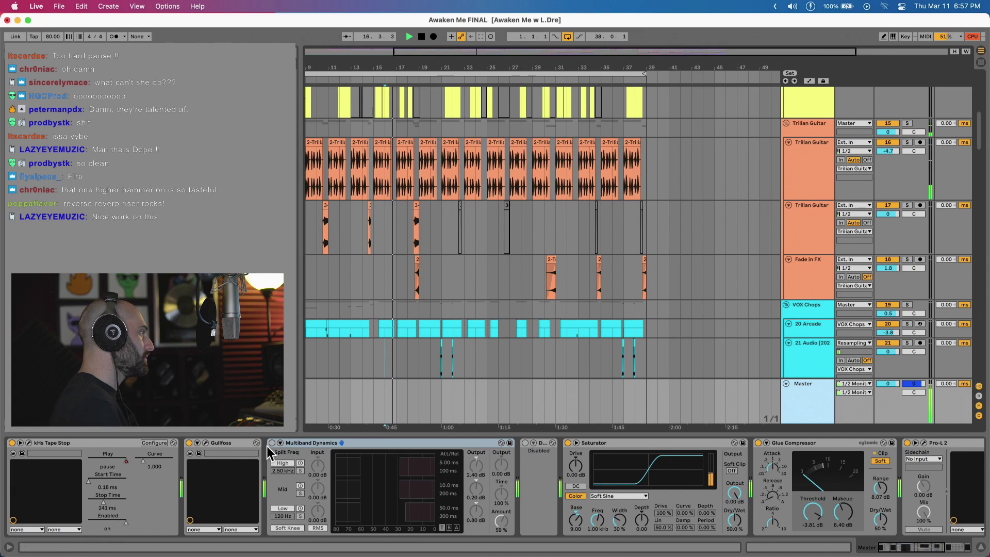
left_click(272, 442)
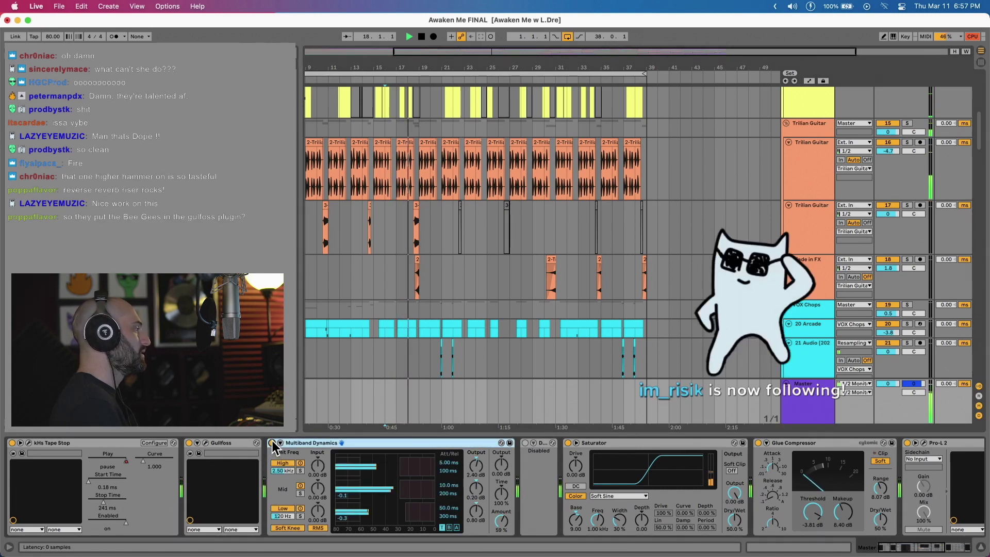
Bypass and re-enable Multiband Dynamics once more, then delete the disabled device before Saturator.
left_click(271, 442)
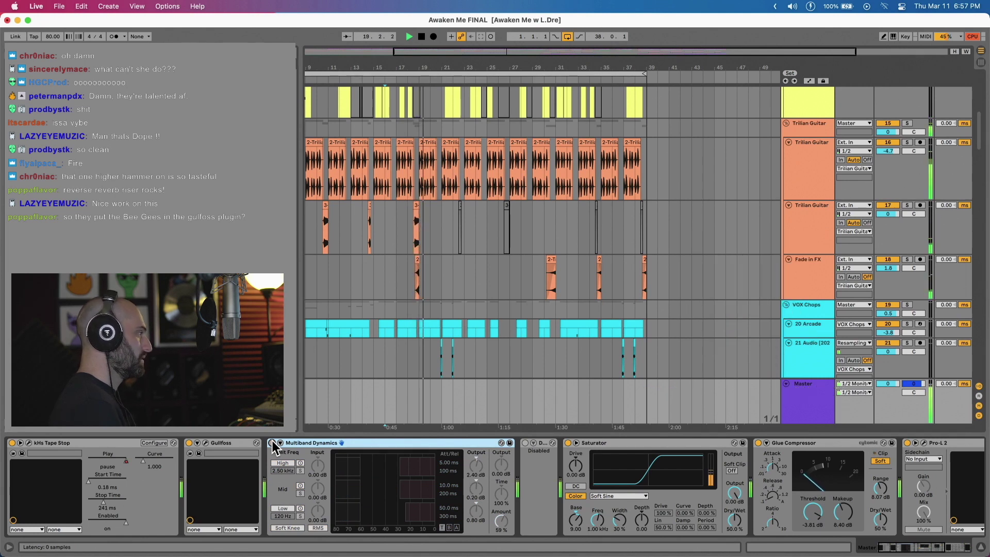
left_click(272, 443)
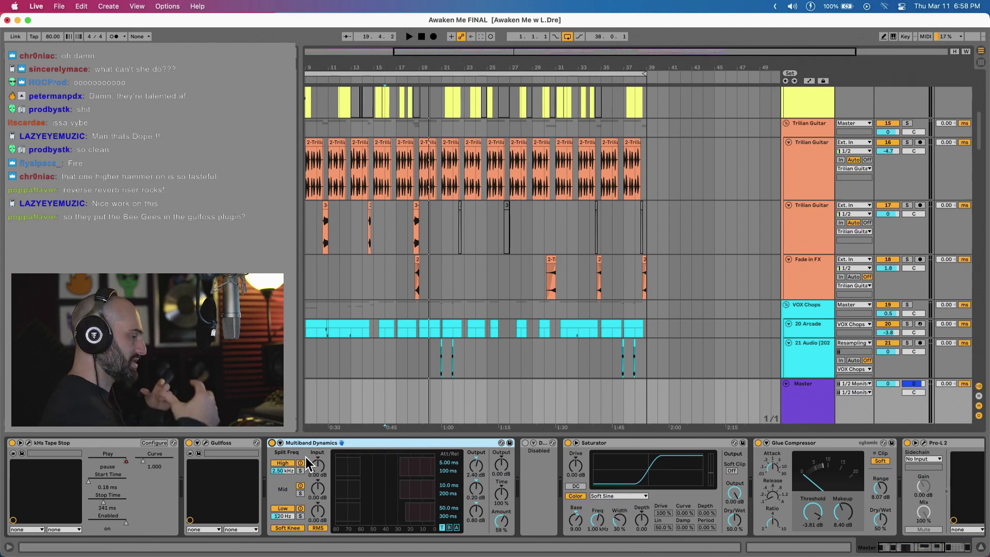
left_click(539, 464)
key("Delete")
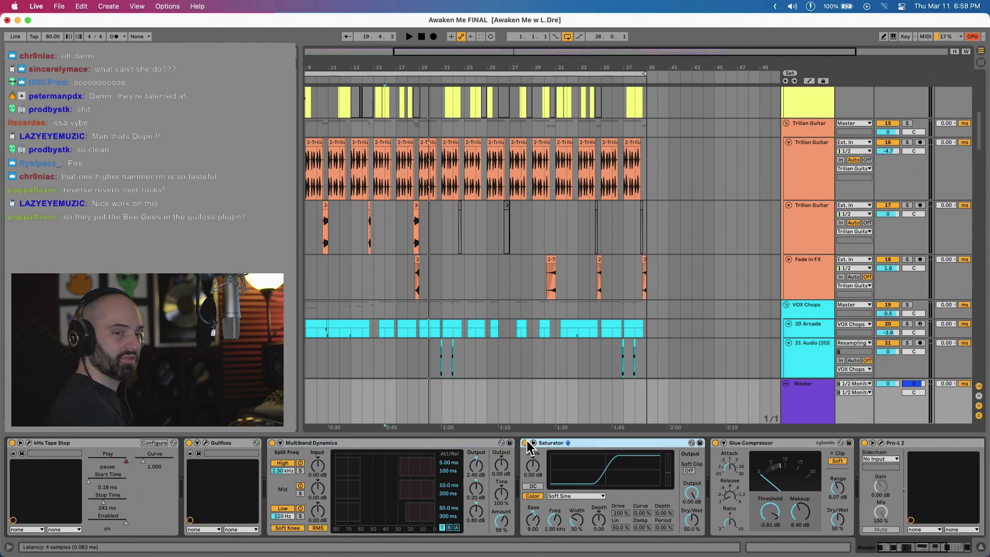
key("space")
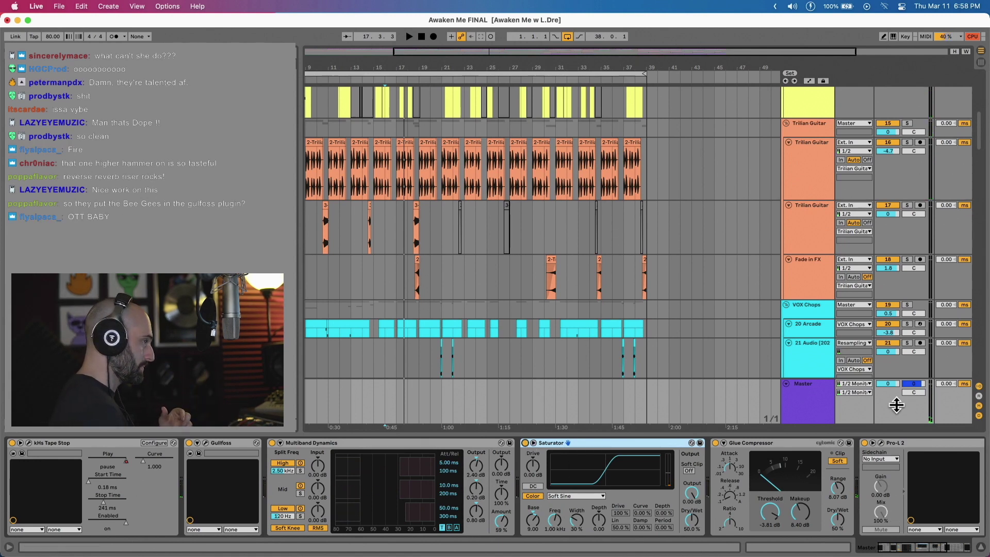
key("space")
left_click(792, 444)
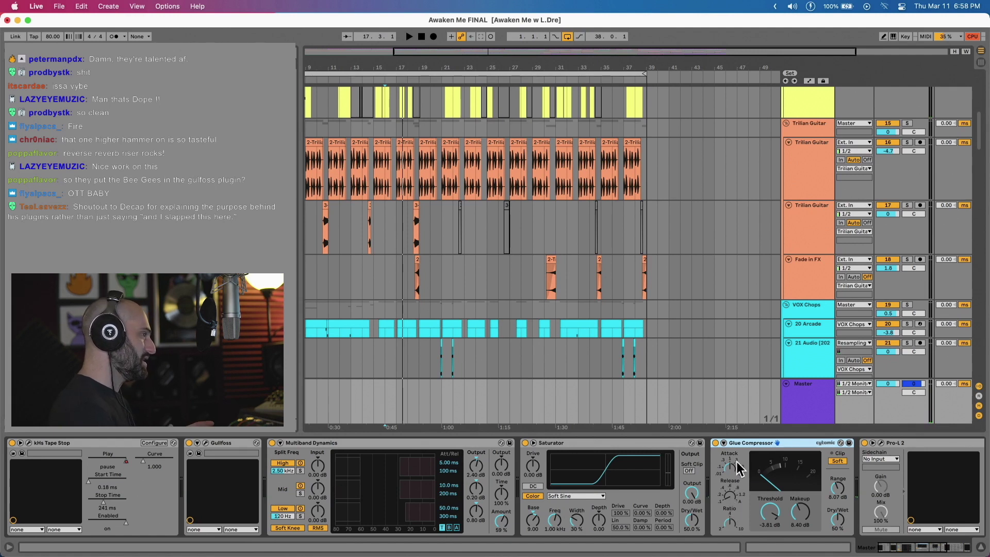
key("space")
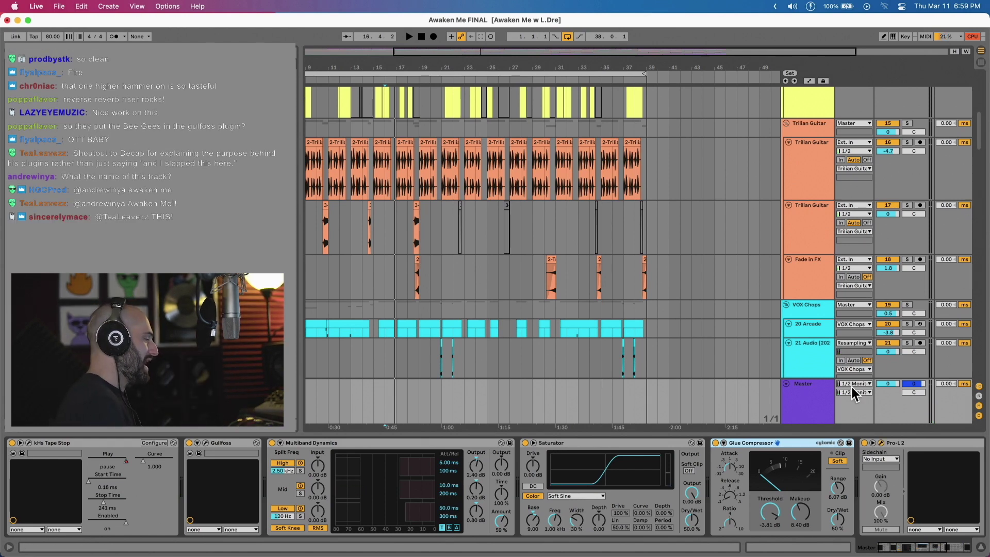
left_click(881, 442)
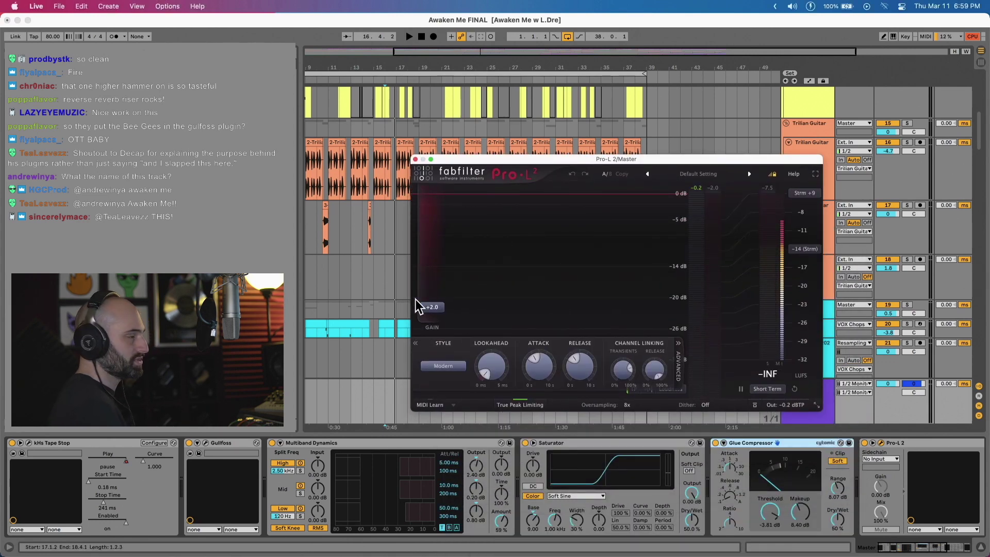
key("space")
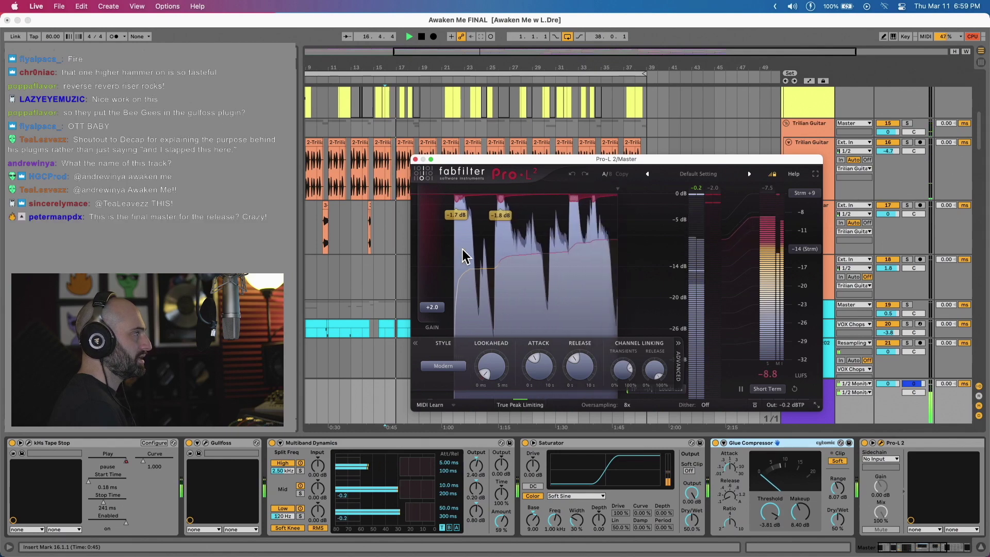
key("space")
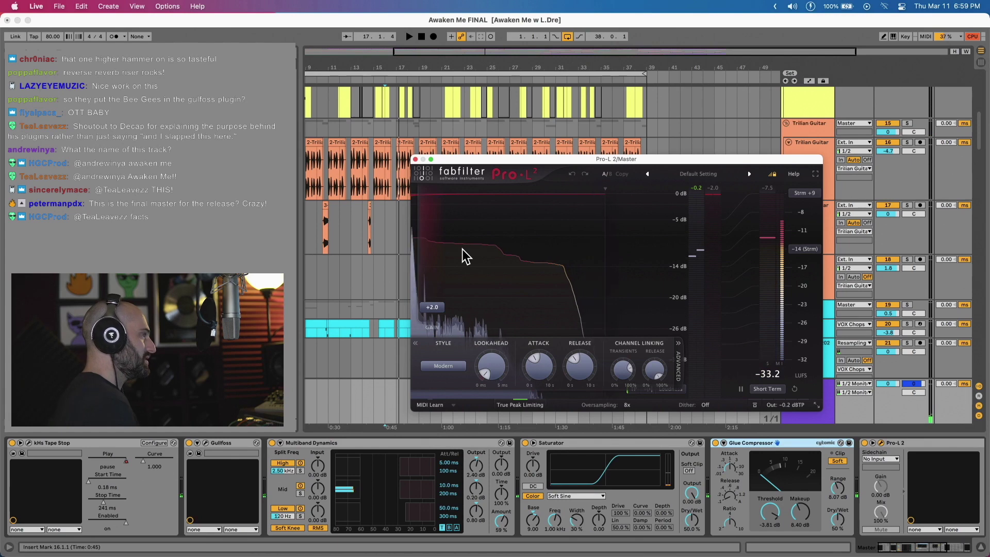
key("space")
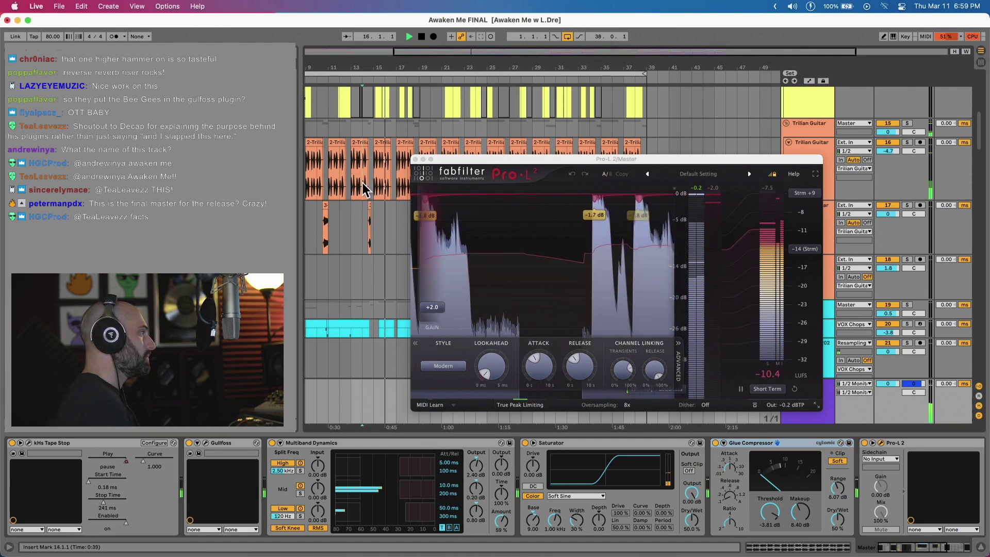
left_click(363, 187)
left_click(823, 412)
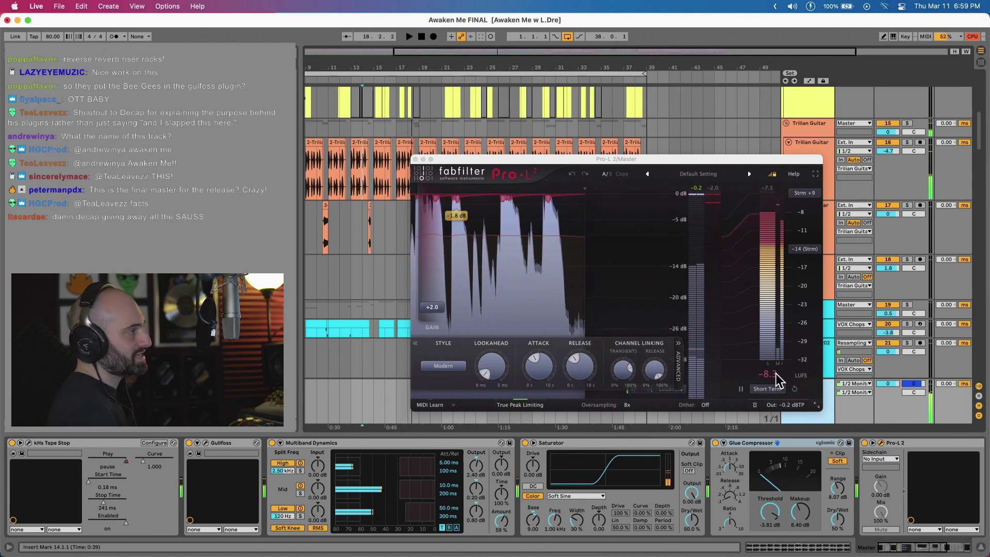
key("space")
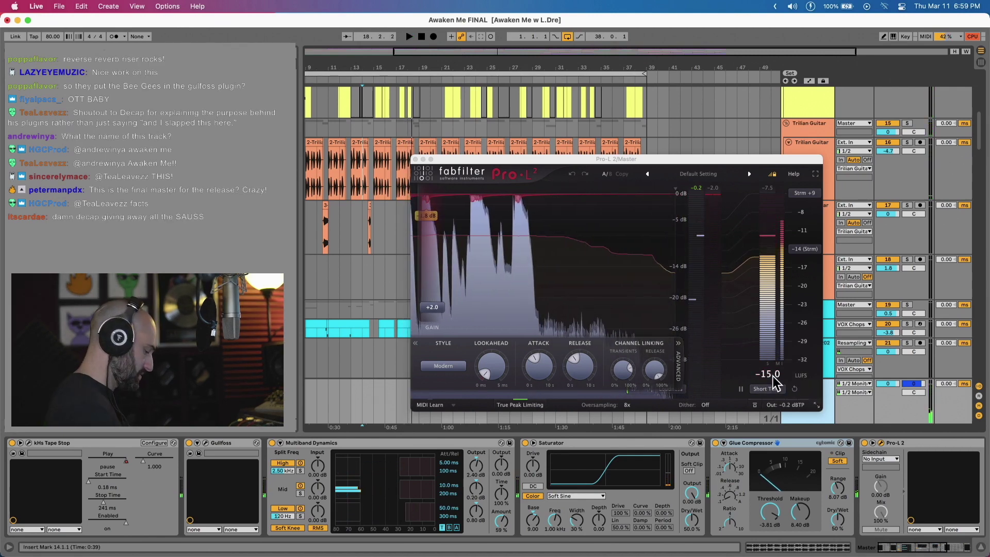
key("super+alt+p")
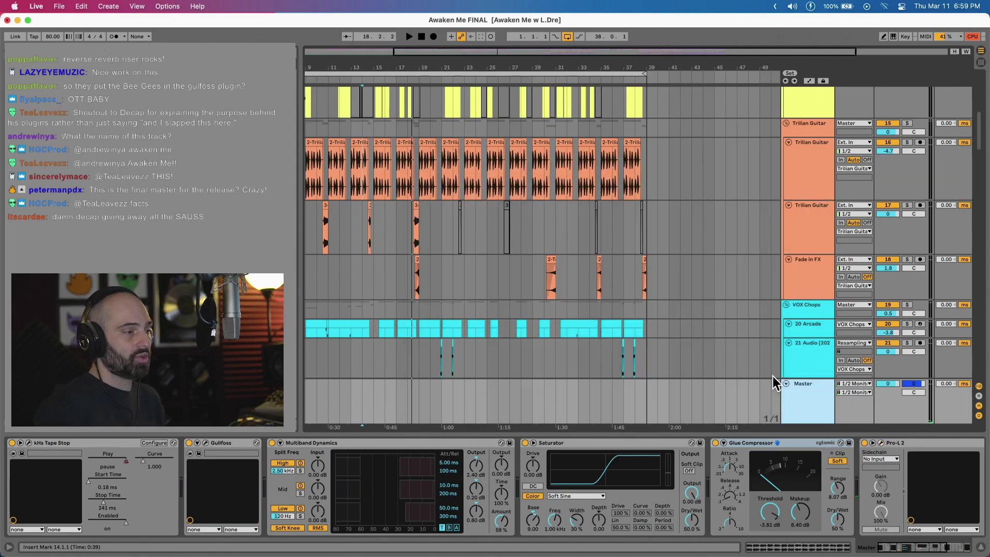